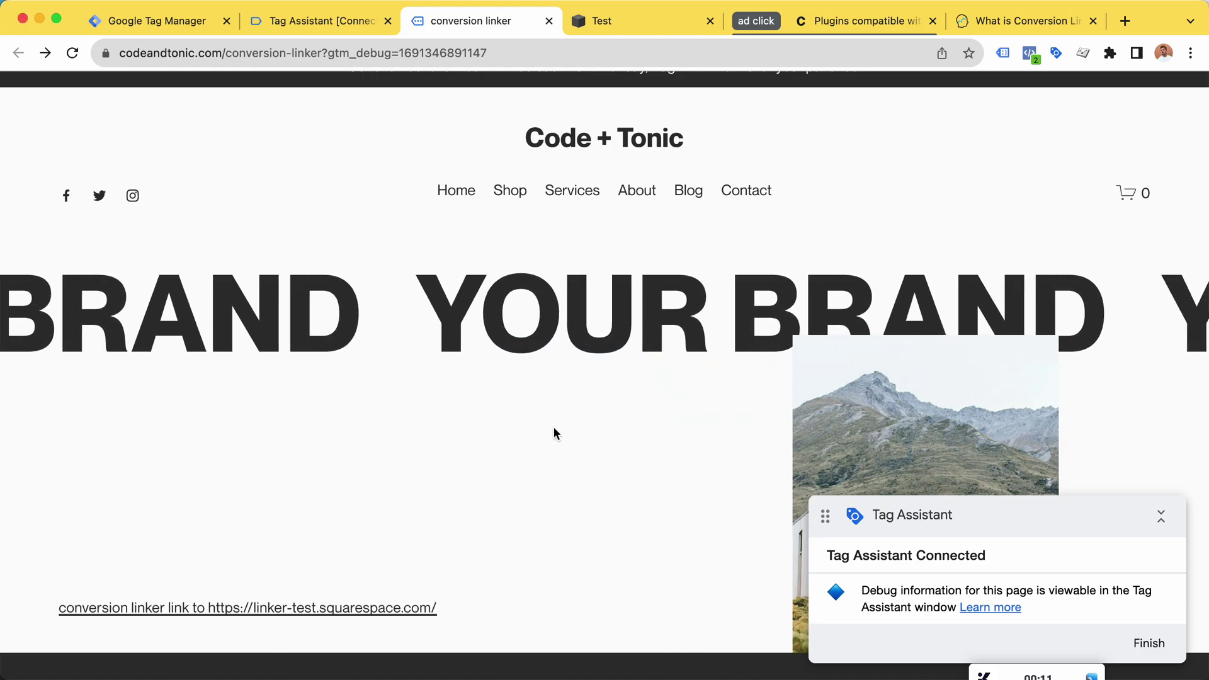
Step: Review the Google Ads - Conversion Linker tag linking linker-test.squarespace.com and codeandtonic.com
scroll(554, 433, "down", 1)
scroll(553, 433, "up", 3)
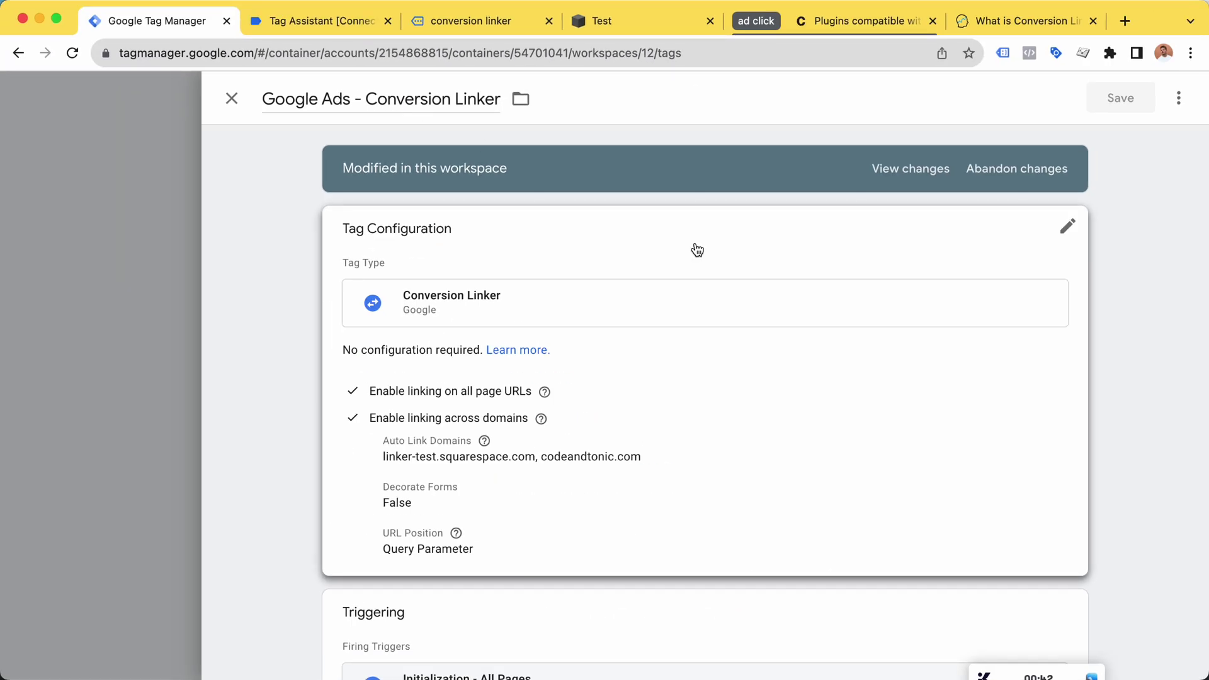
Step: Disable linking on all page URLs, keep the two Auto Link Domains, and save the tag
left_click(712, 306)
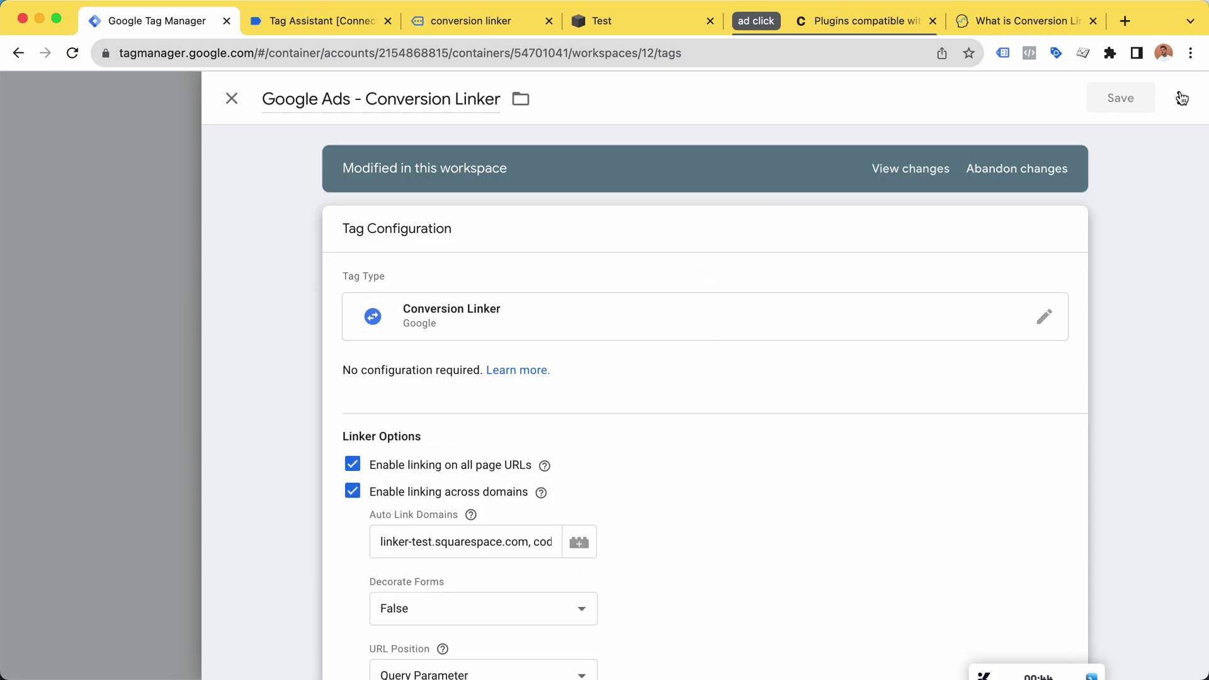
scroll(554, 391, "down", 1)
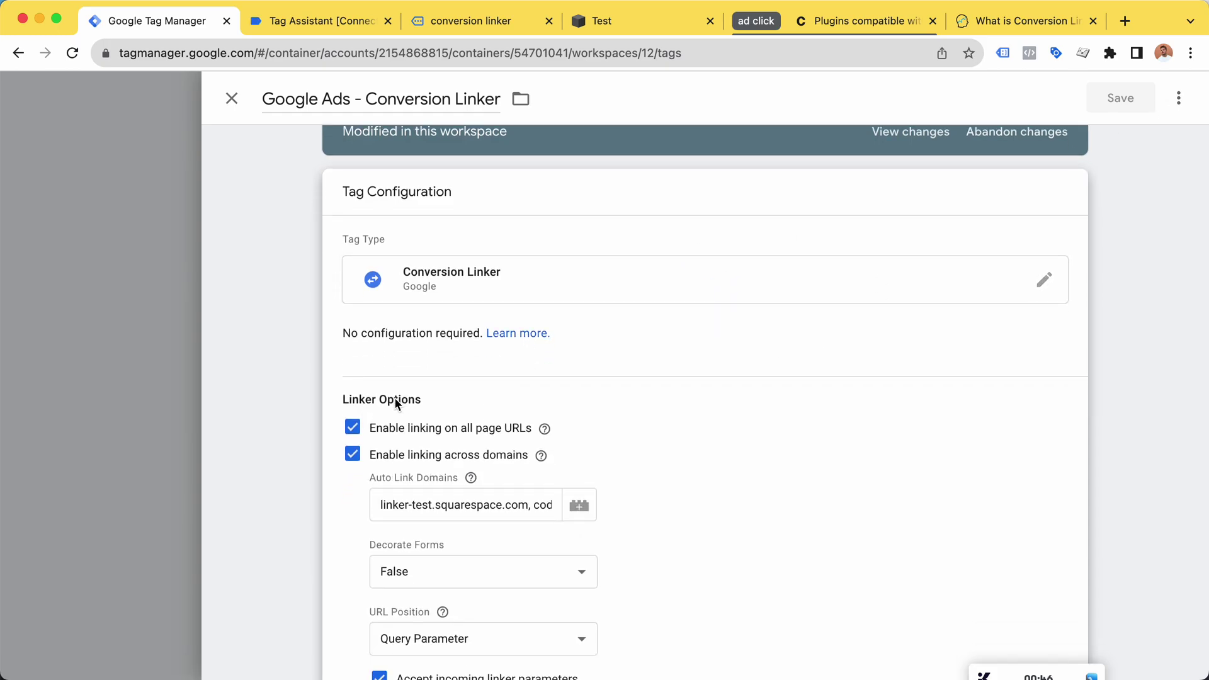
scroll(396, 396, "down", 1)
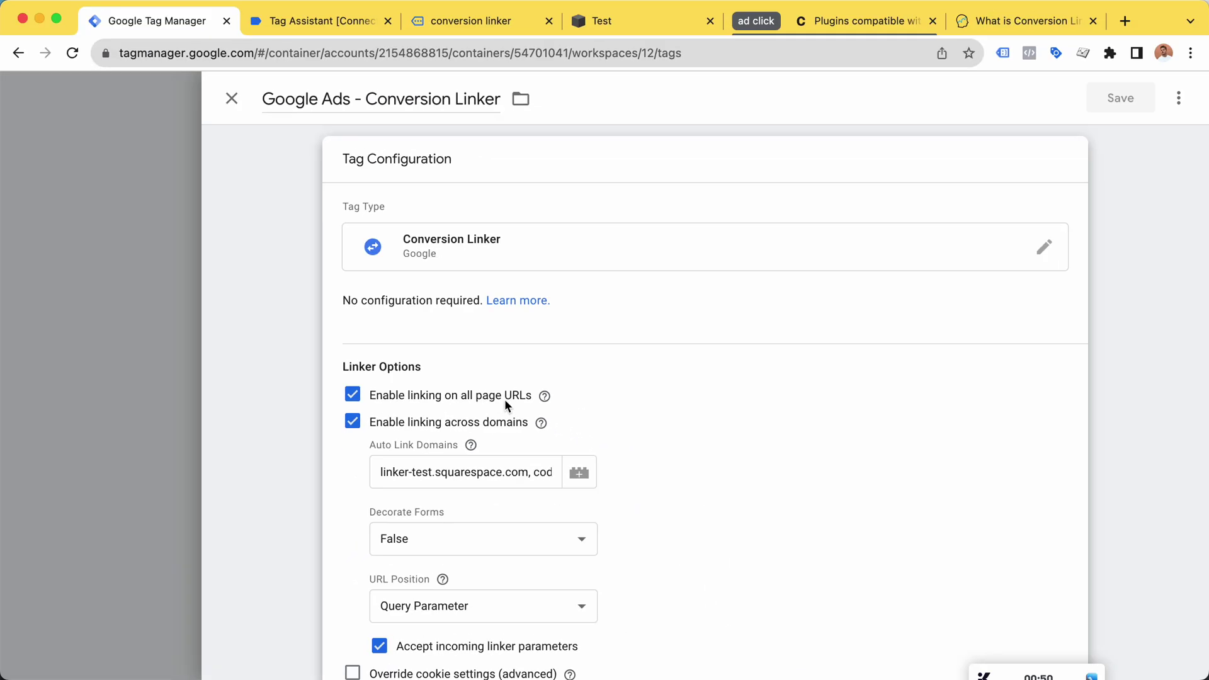
mouse_move(545, 397)
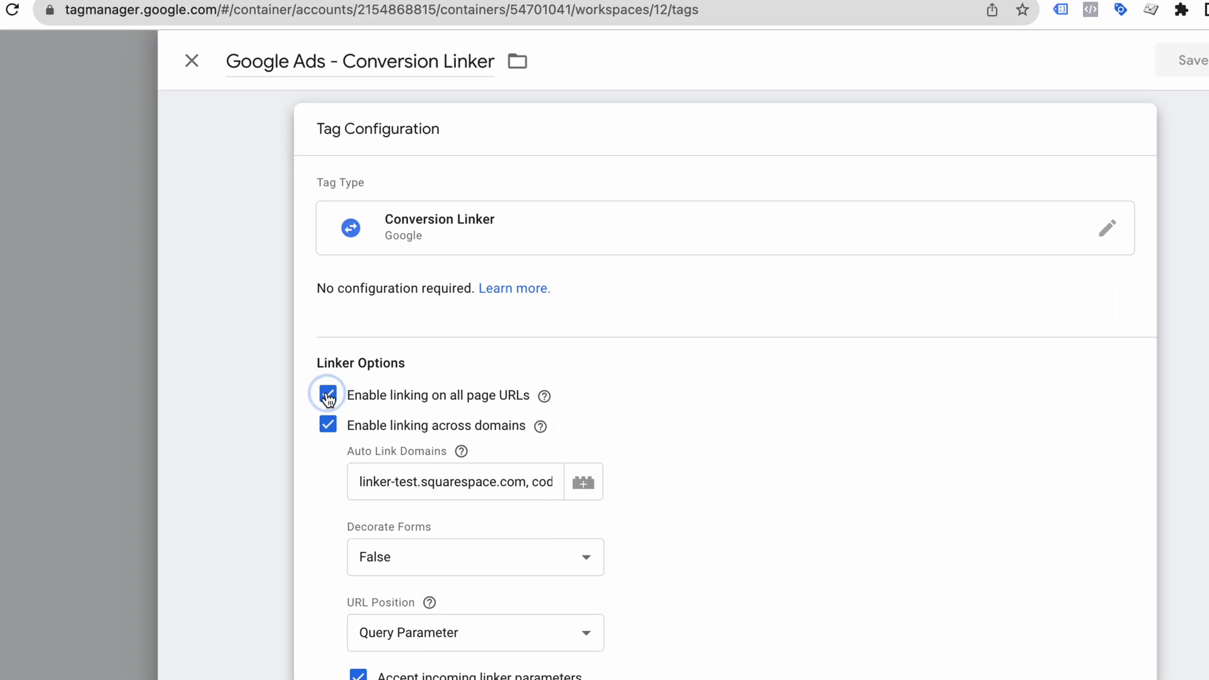
left_click(328, 396)
scroll(462, 397, "down", 1)
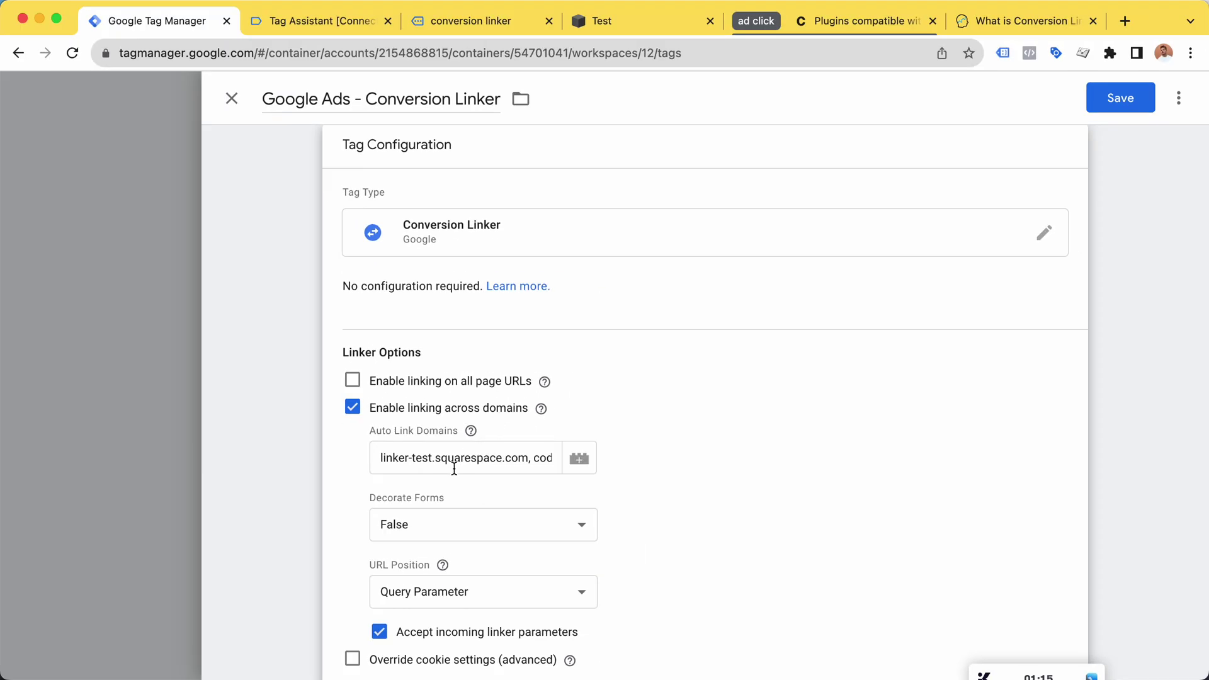
left_click(454, 468)
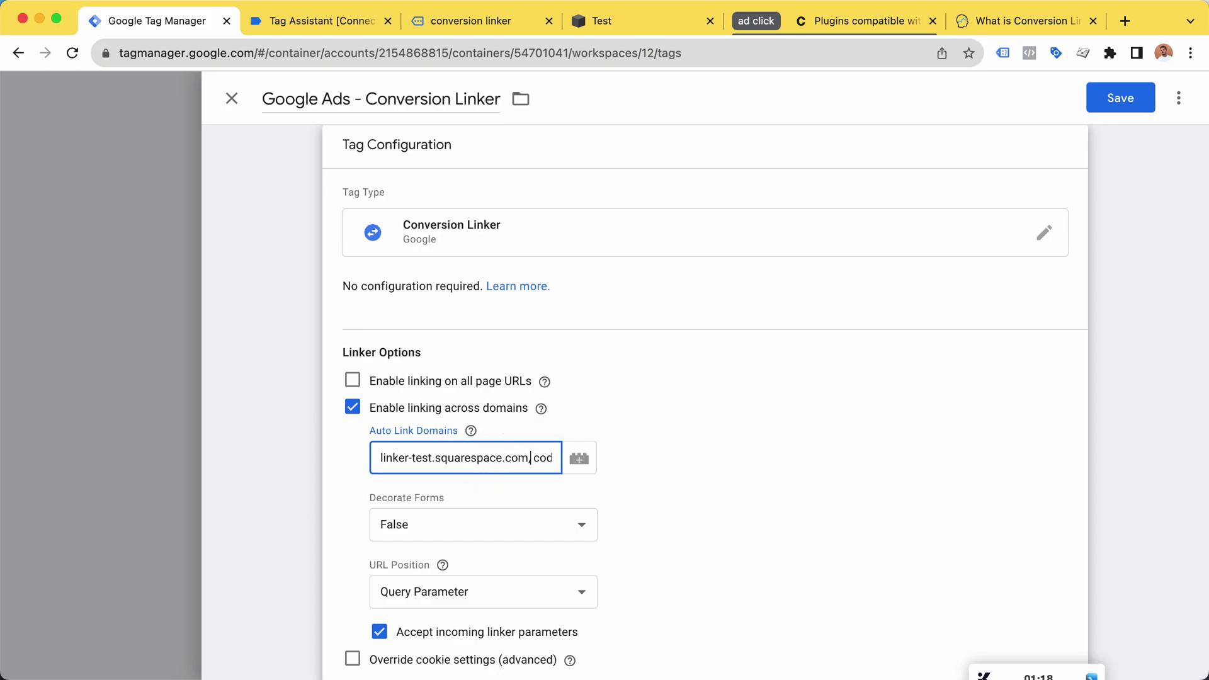
left_click(541, 406)
scroll(546, 394, "down", 1)
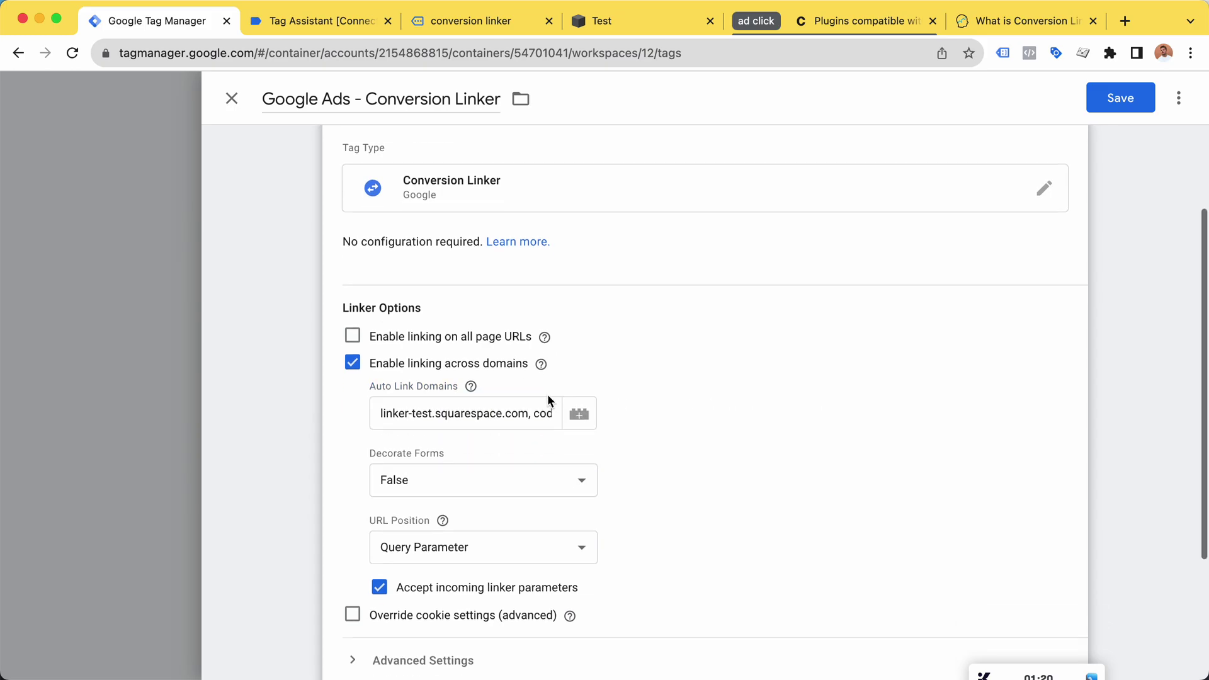
left_click(1122, 98)
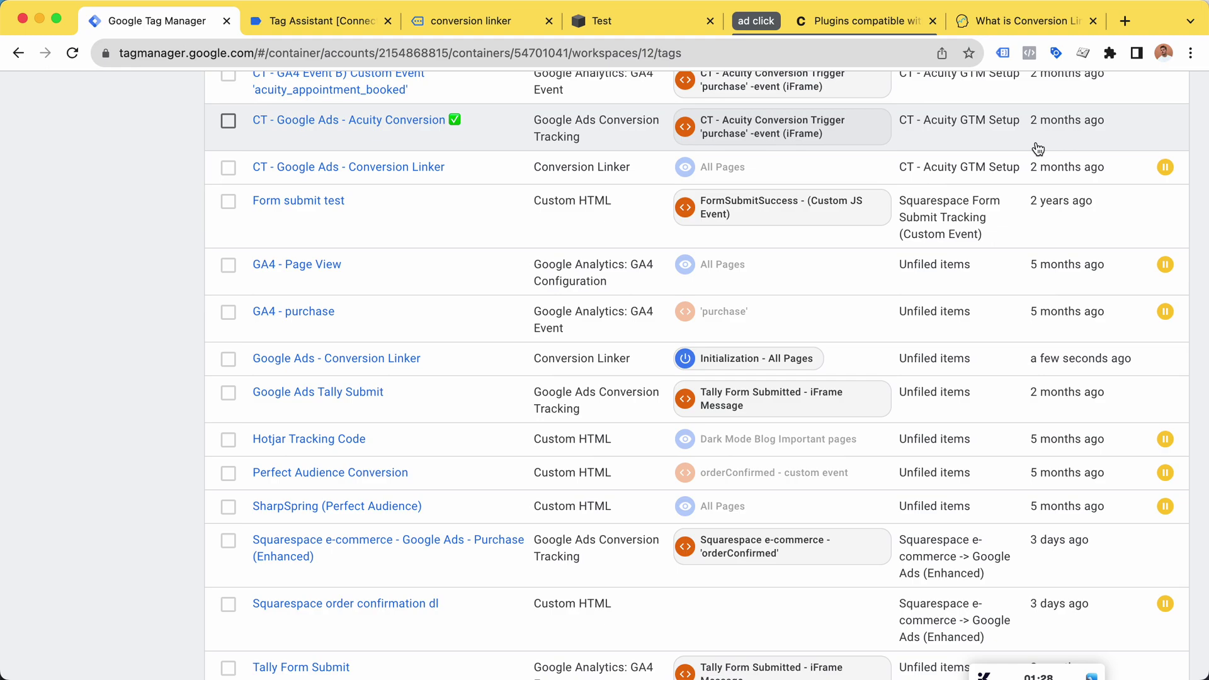
Step: Reload the linker-test.squarespace.com Test site
key("super+3")
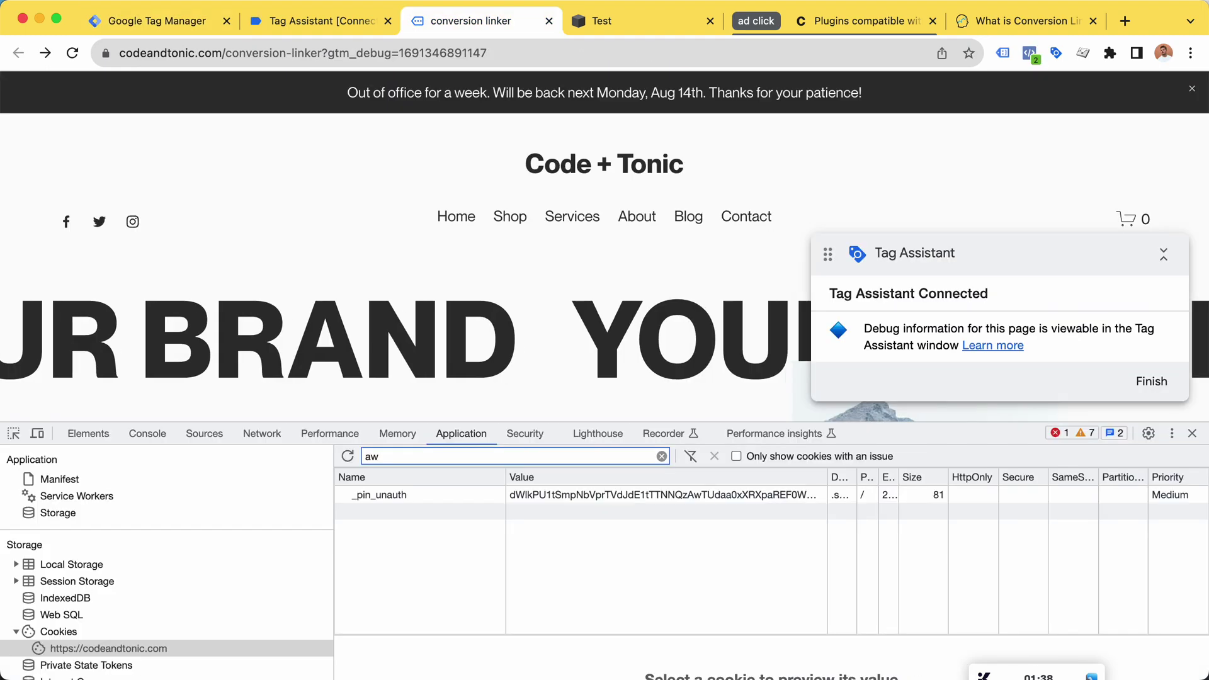
left_click_drag(988, 497, 987, 496)
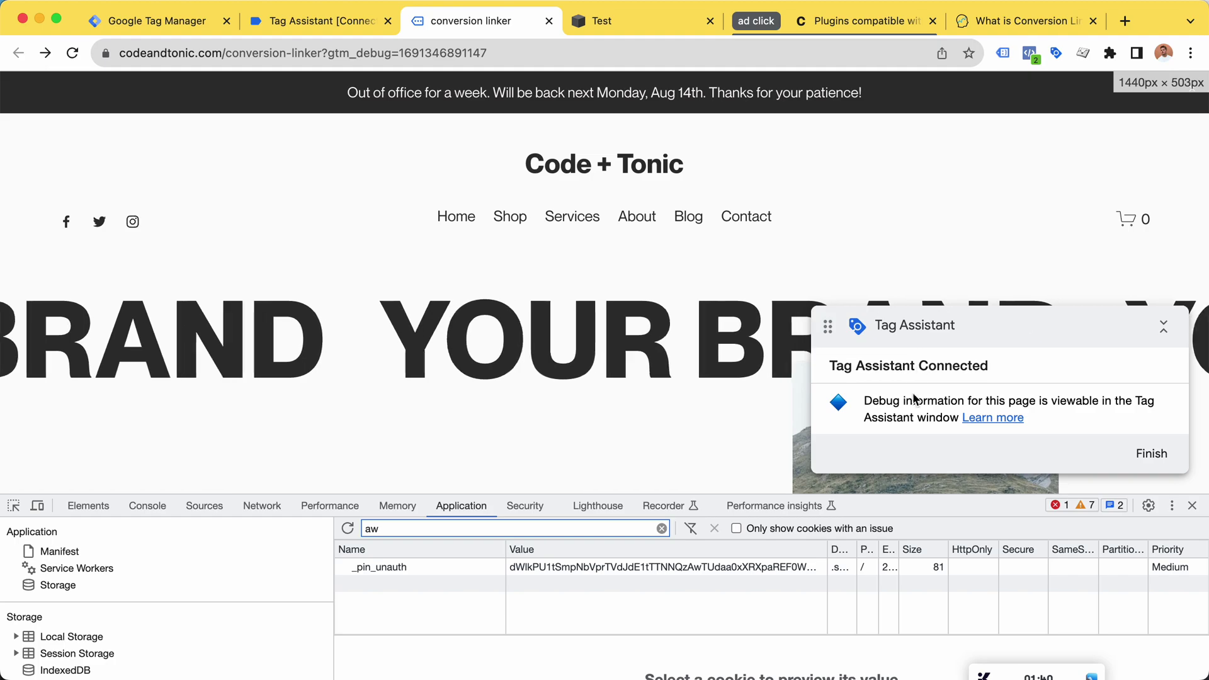
scroll(1012, 366, "down", 1)
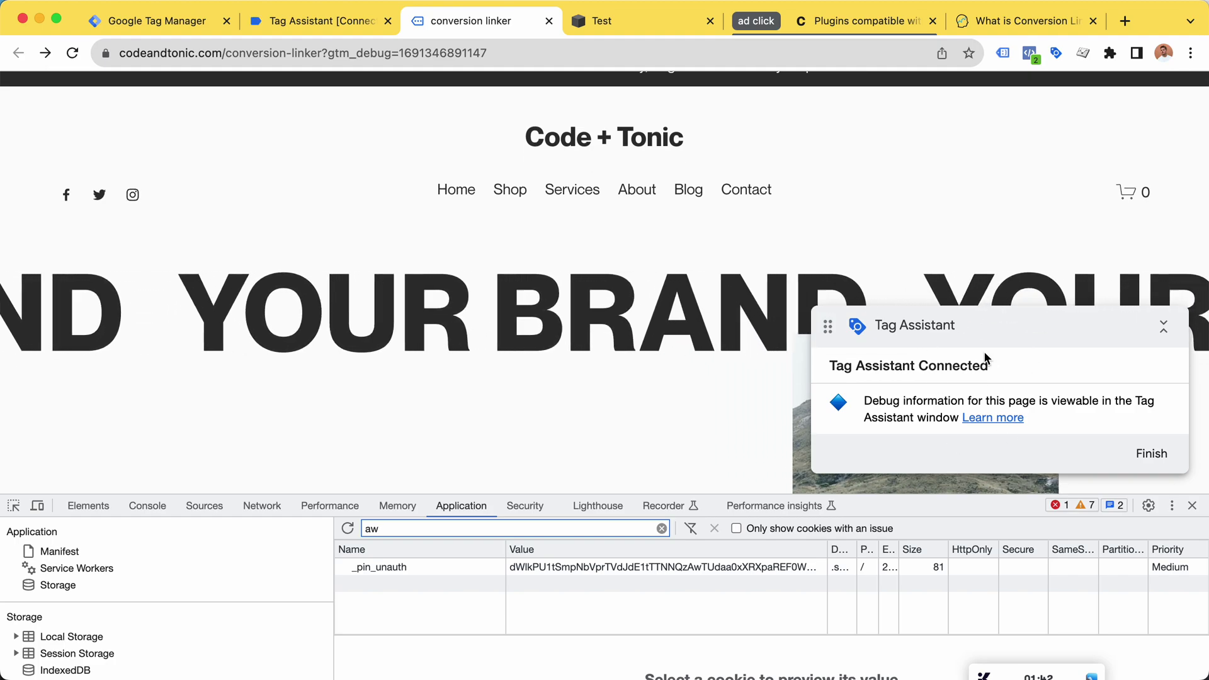
left_click(677, 23)
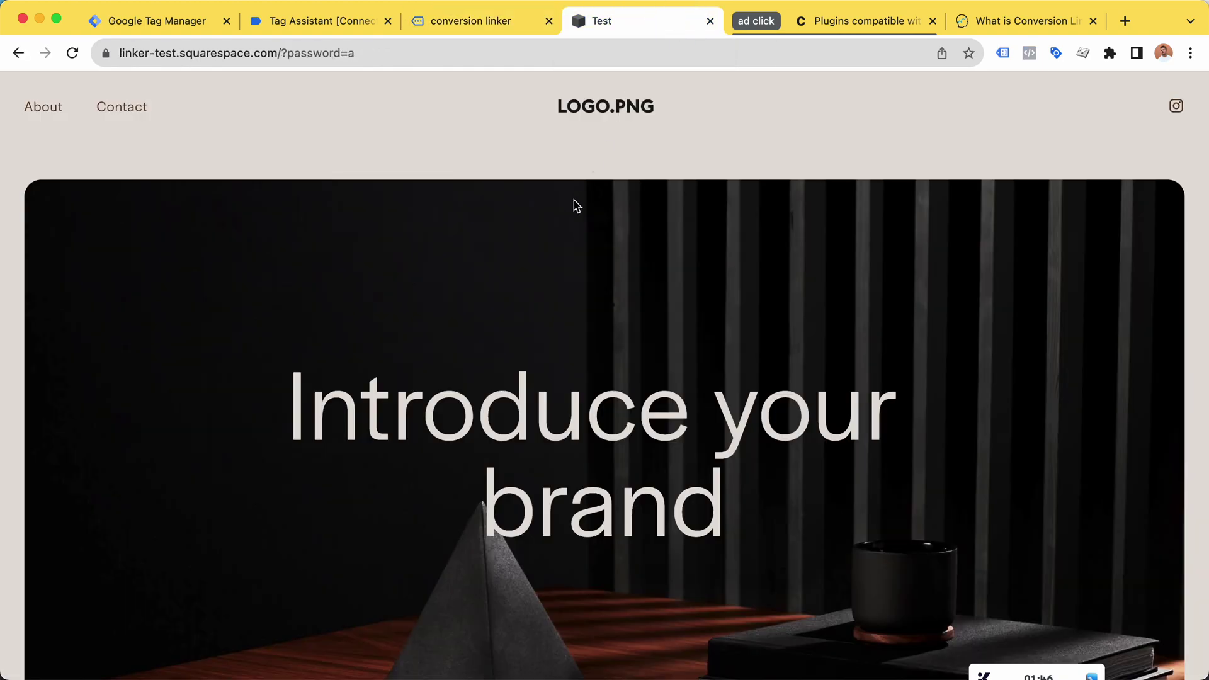
key("super+r")
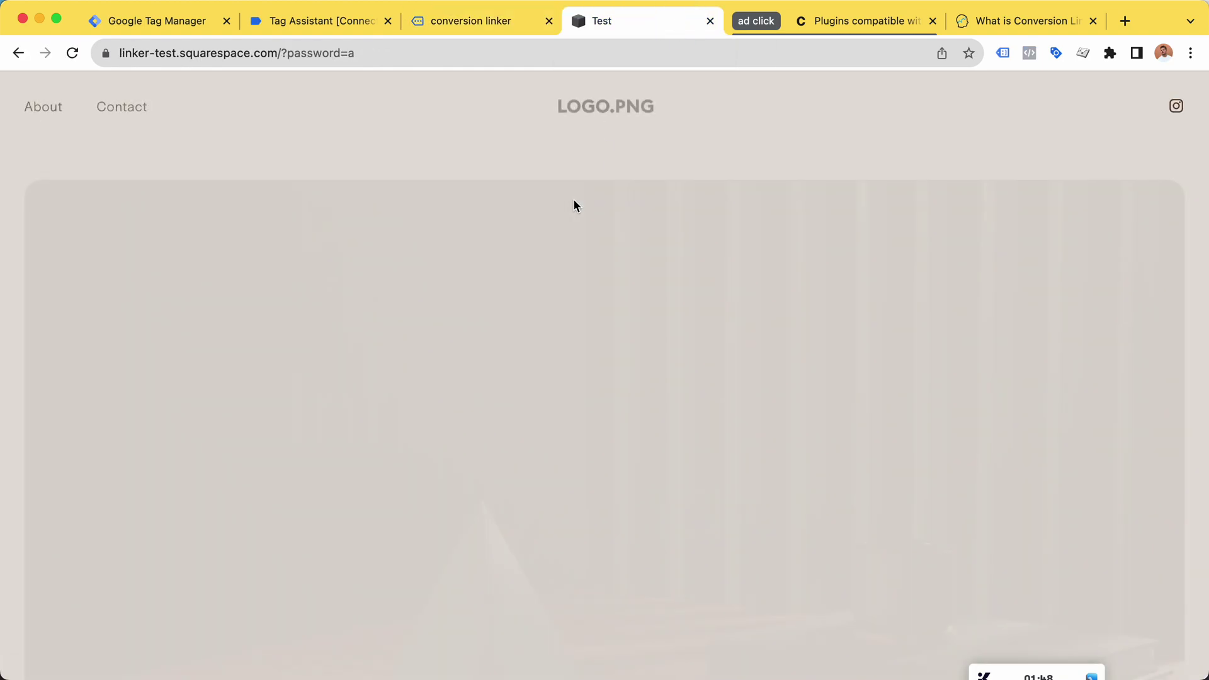
Step: Filter linker-test.squarespace.com cookies by 'aw', finding only _pin_unauth, then return to the conversion linker page
key("super+alt+i")
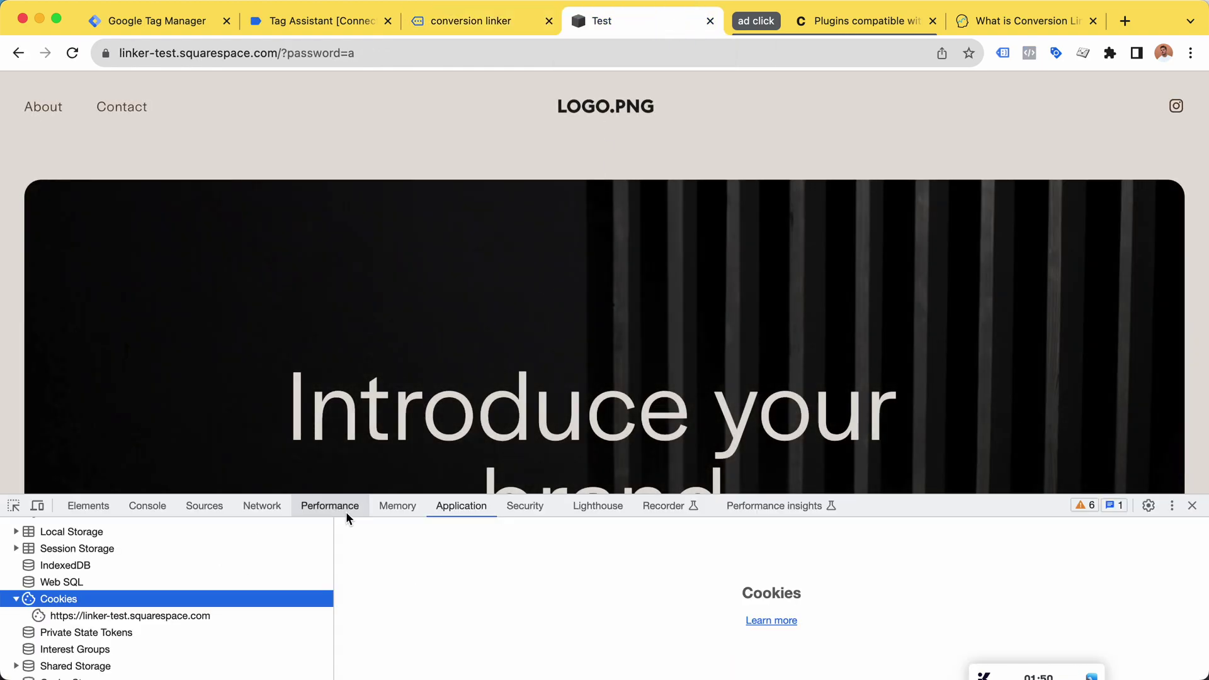
left_click(122, 615)
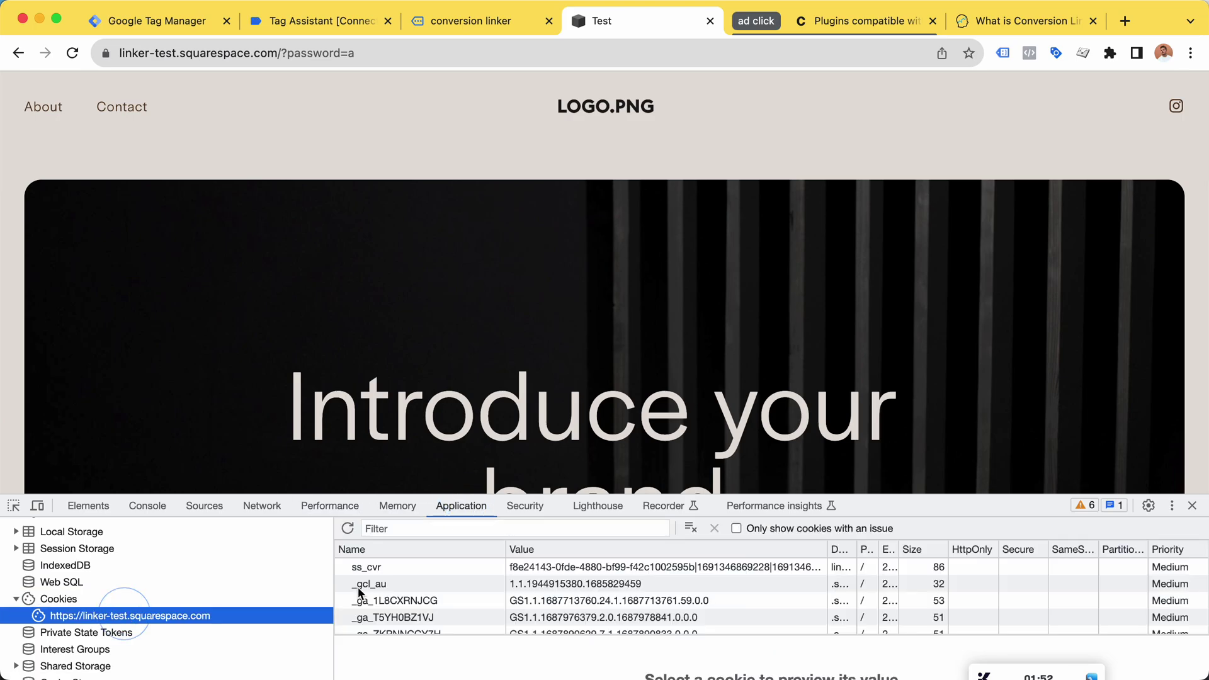
left_click(459, 530)
type("aw")
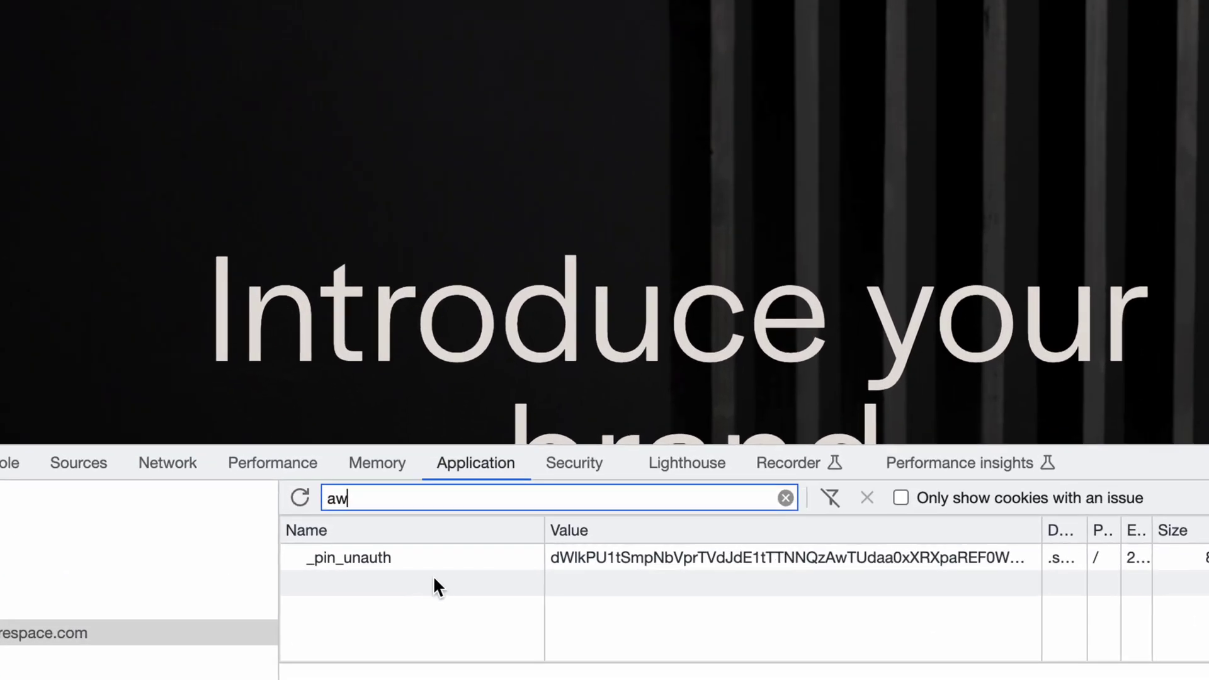
left_click(410, 556)
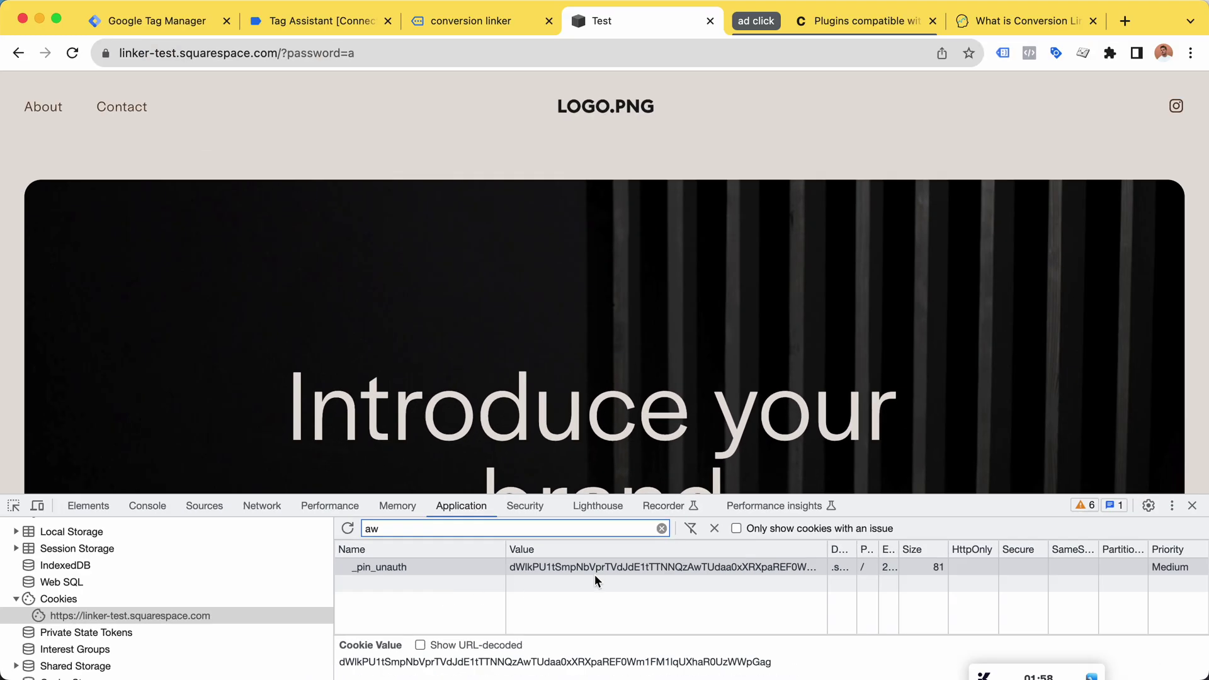
left_click_drag(897, 505, 897, 521)
scroll(585, 380, "down", 2)
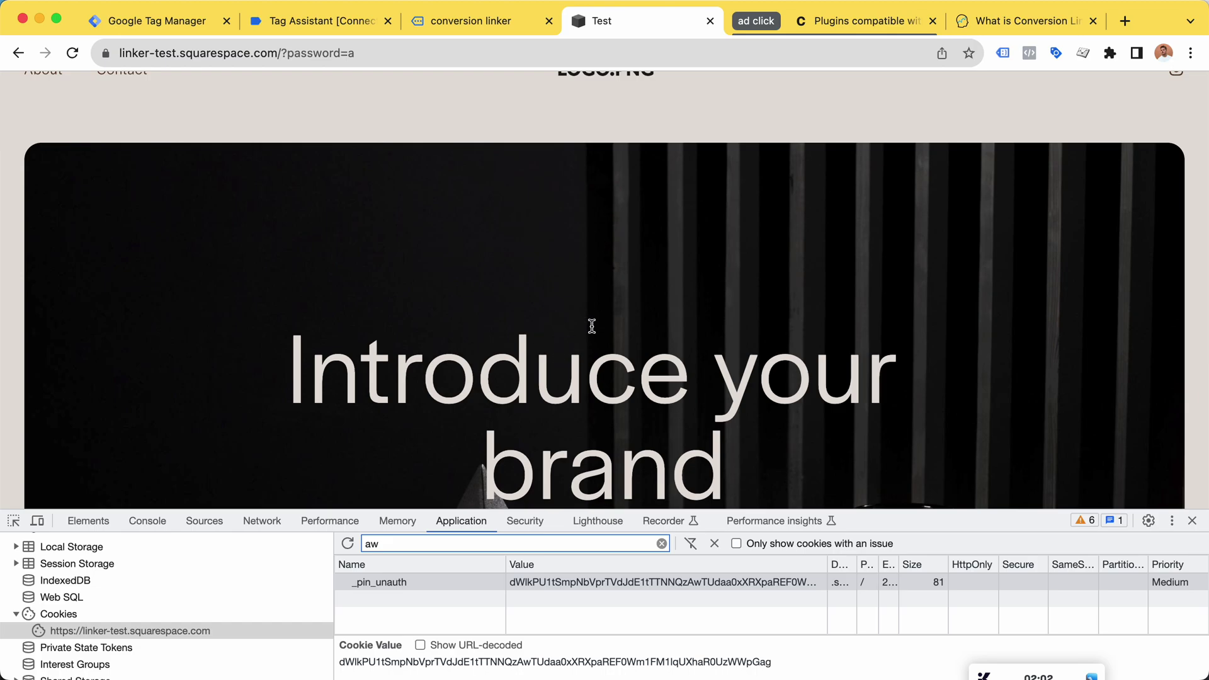
left_click(452, 22)
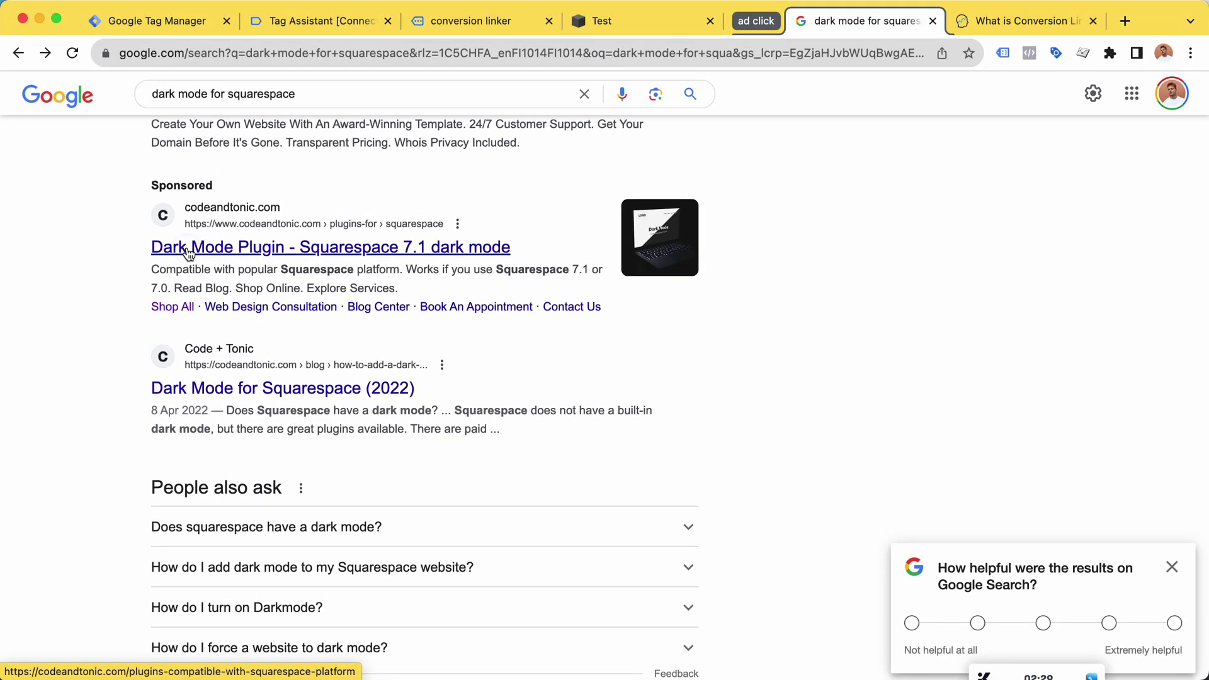
Step: Open the sponsored Dark Mode Plugin ad and inspect the gclid in the codeandtonic.com address
left_click(188, 249)
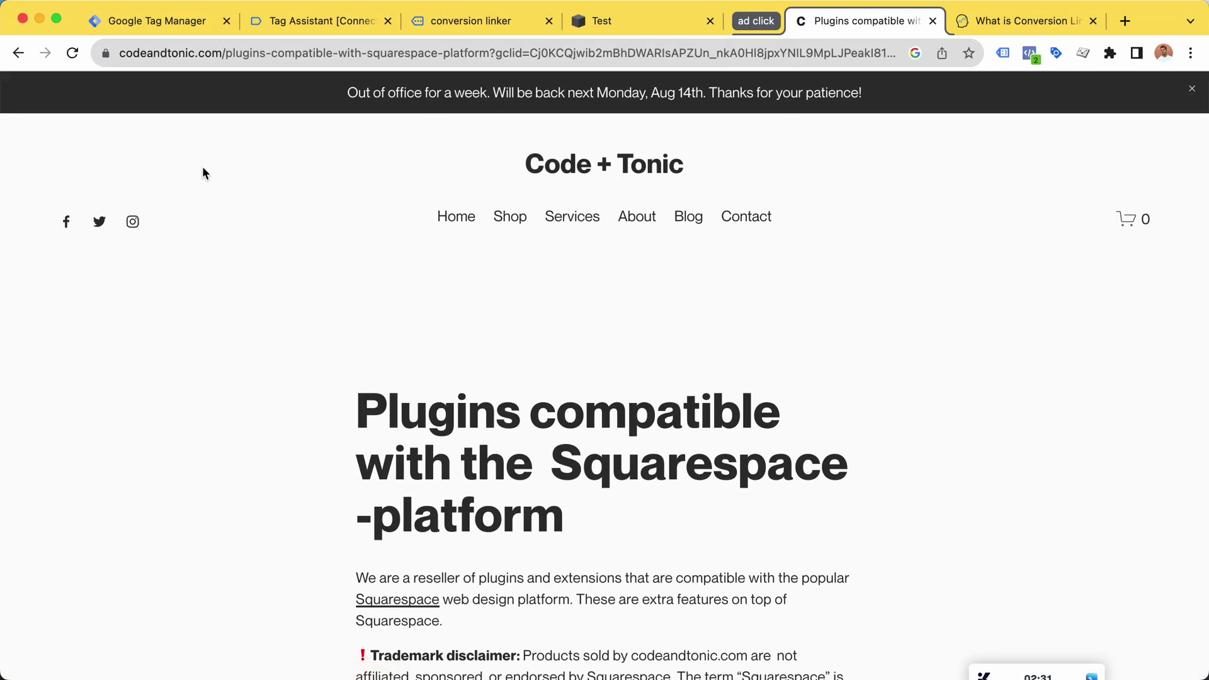
left_click(323, 53)
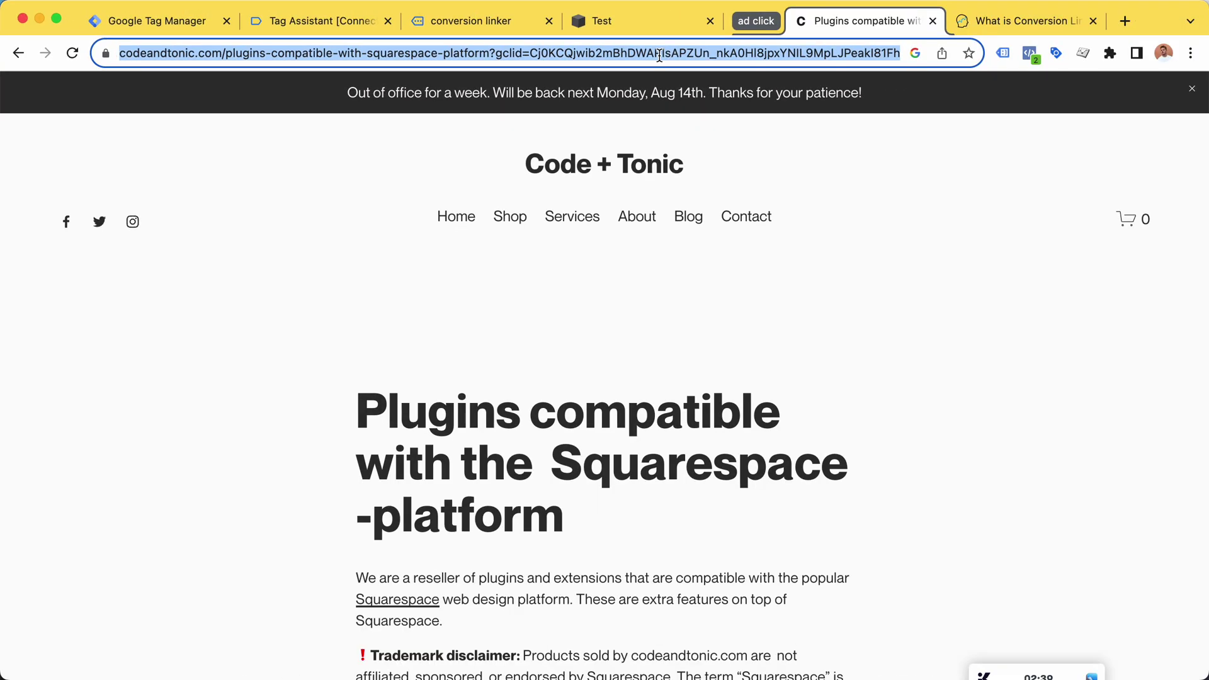
Step: Filter codeandtonic.com cookies by 'aw' in DevTools to reveal _gcl_aw, and enlarge the panel
key("super+alt+i")
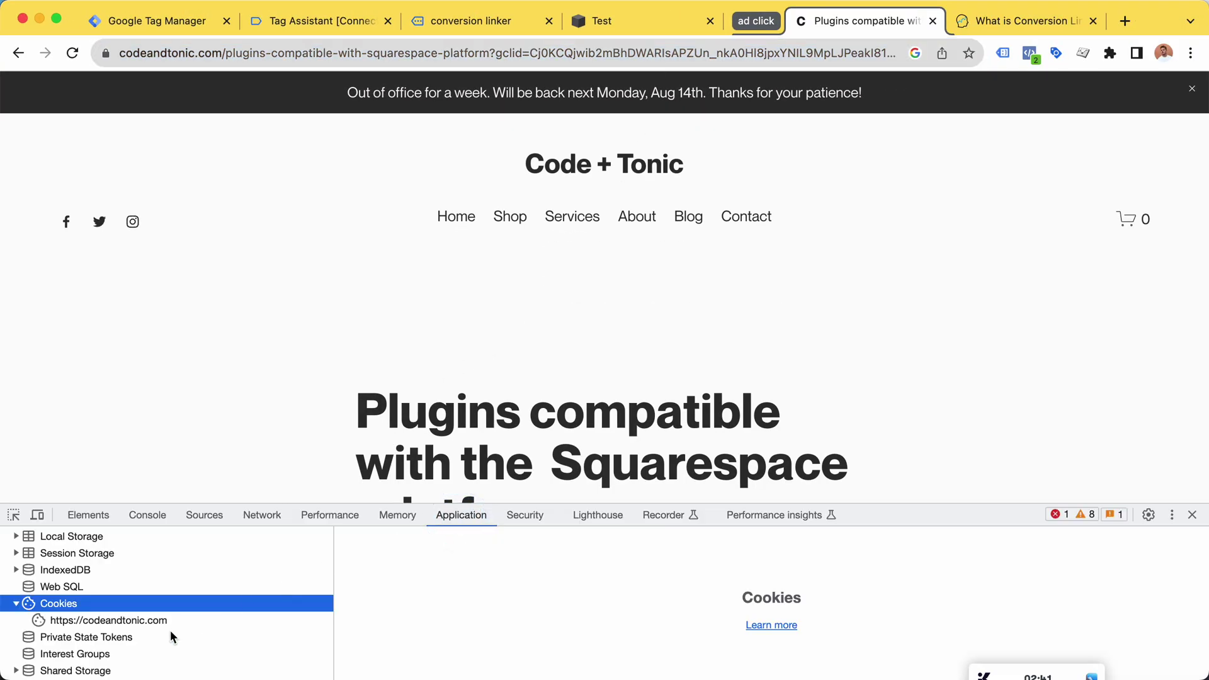
left_click(167, 622)
left_click(400, 539)
type("aw")
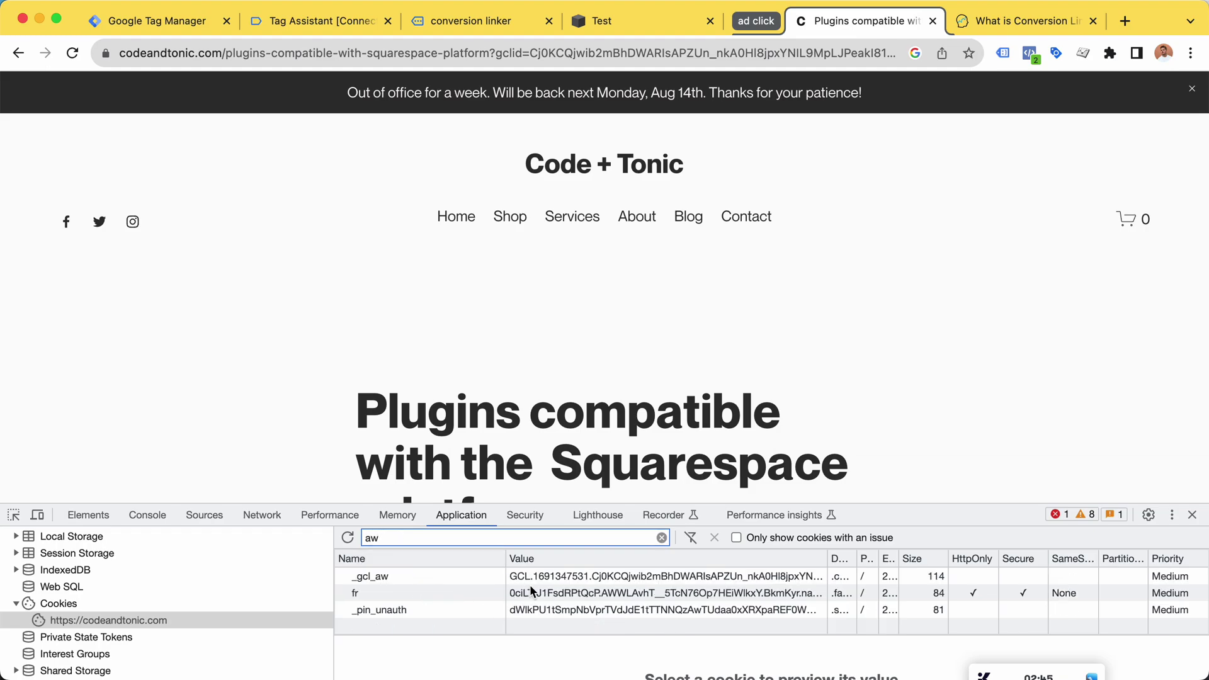
left_click_drag(867, 508, 867, 473)
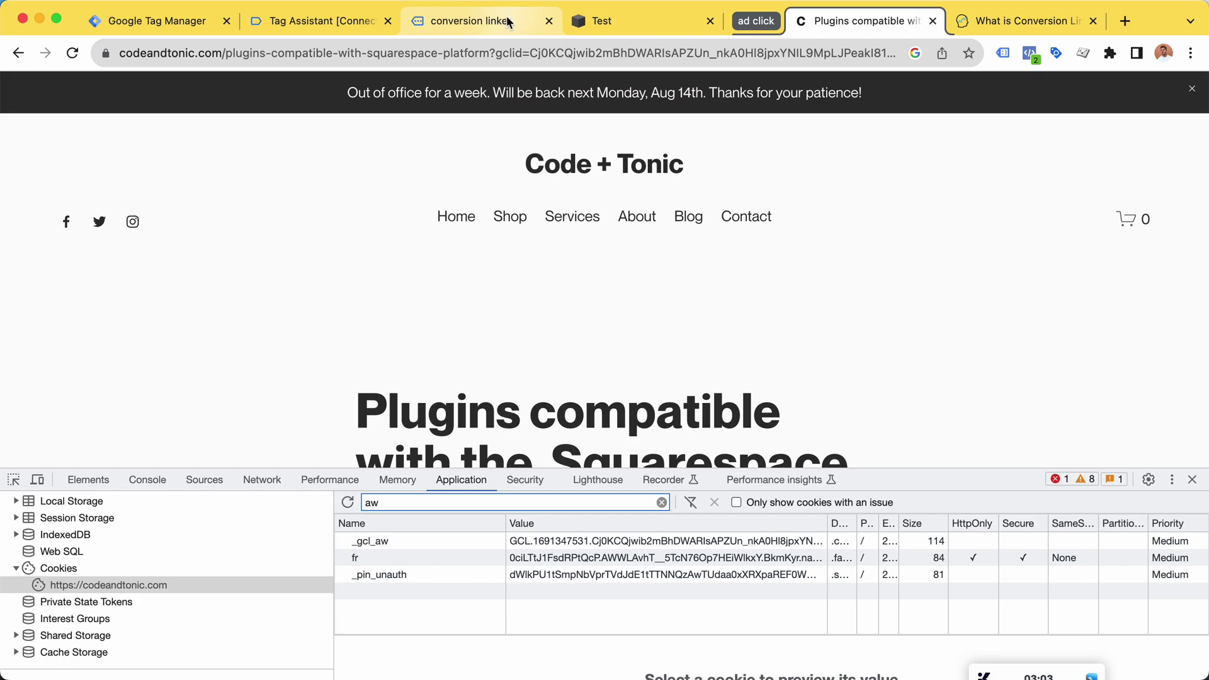
Step: Reload the conversion linker page and inspect its _gcl_aw cookie value
left_click(507, 23)
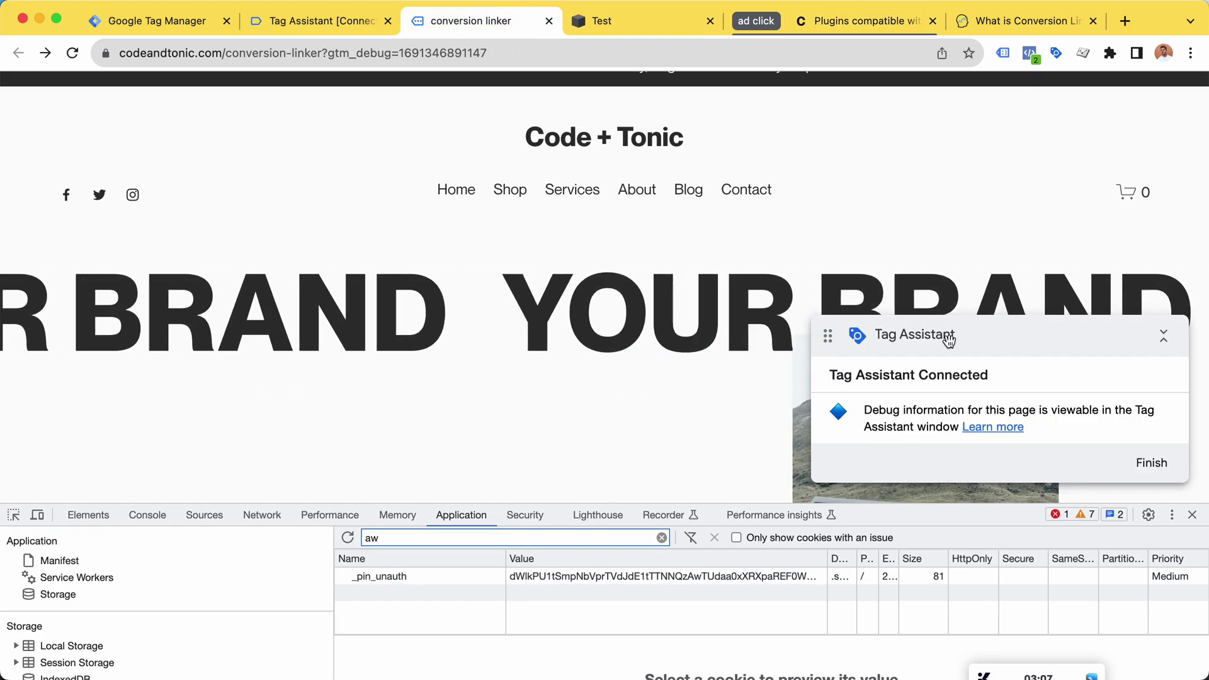
mouse_move(966, 338)
left_mouse_down()
mouse_move(988, 337)
mouse_move(960, 340)
left_mouse_up()
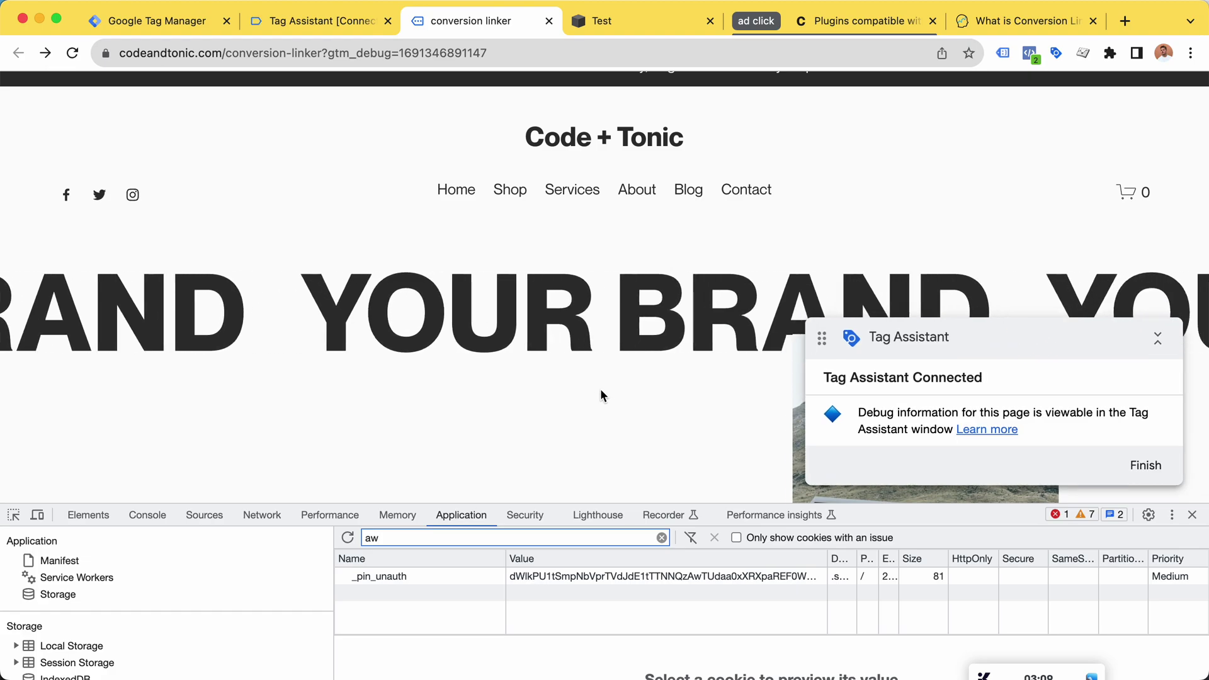
key("super+r")
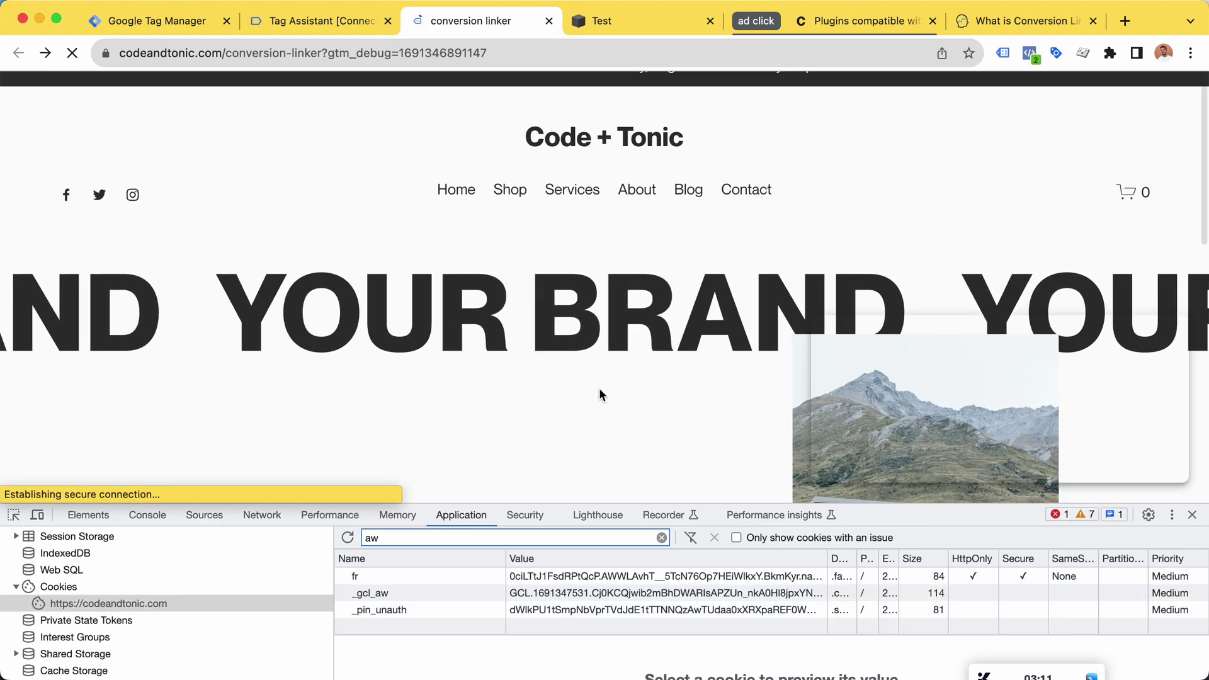
left_click(500, 593)
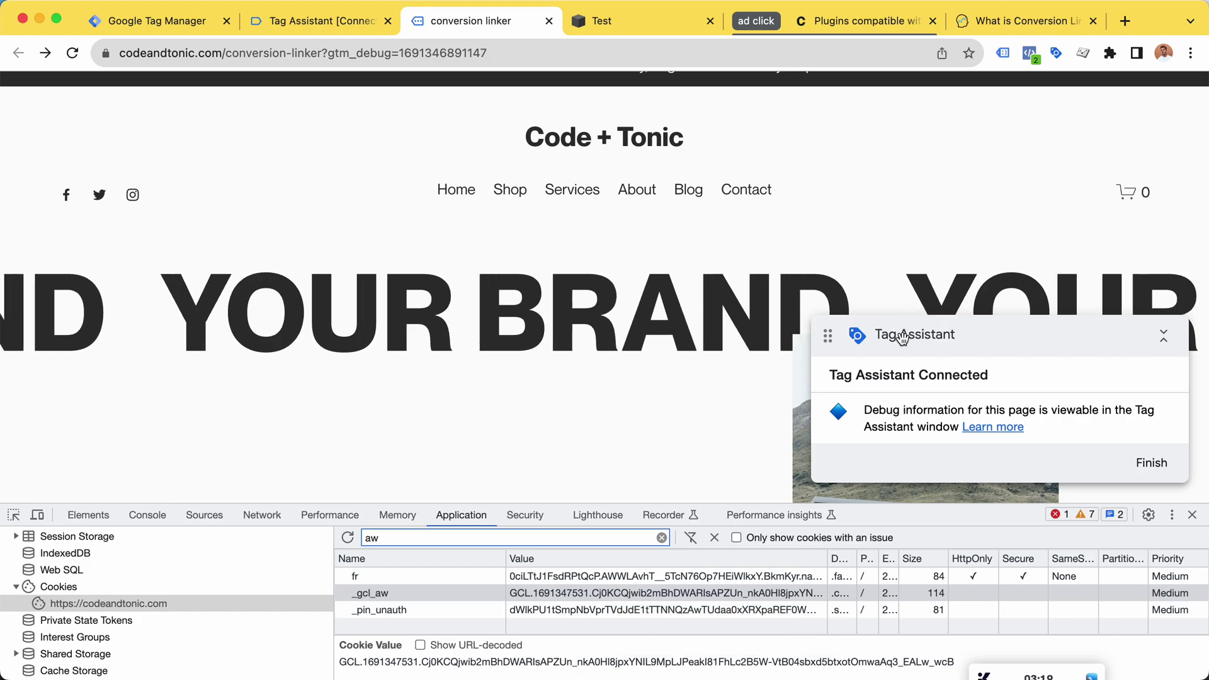
Step: Reload the linker-test.squarespace.com site and inspect its only aw-matching cookie, _pin_unauth
left_click_drag(903, 338, 897, 340)
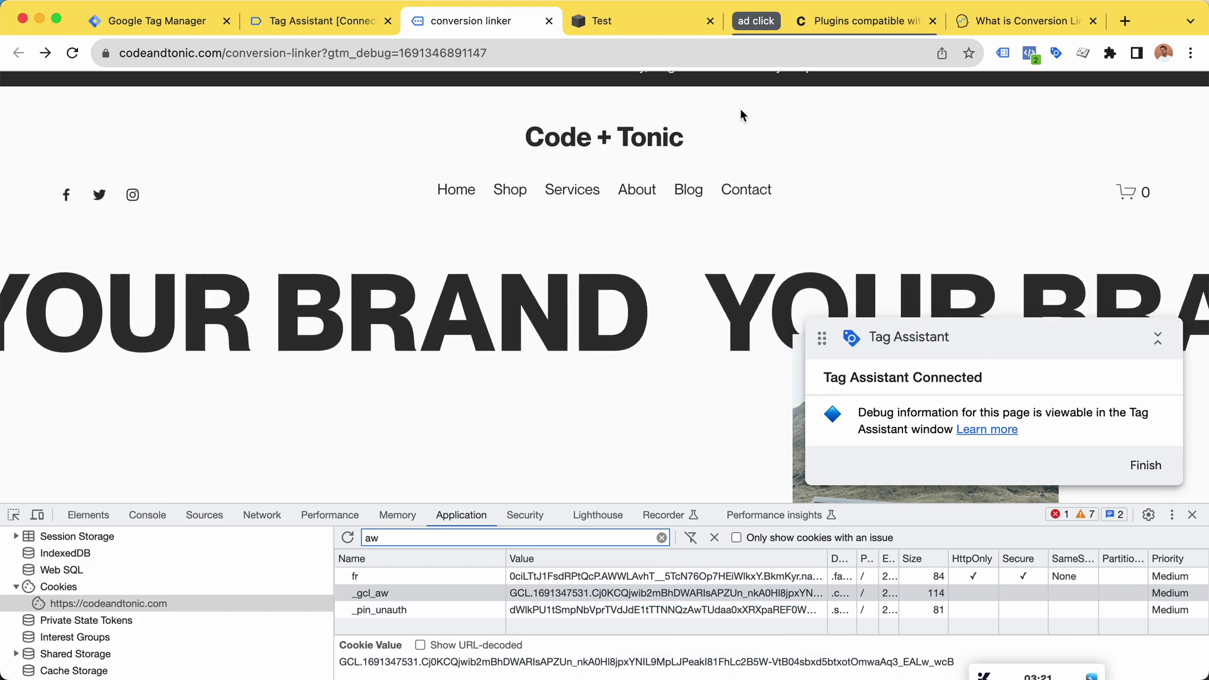
left_click(672, 27)
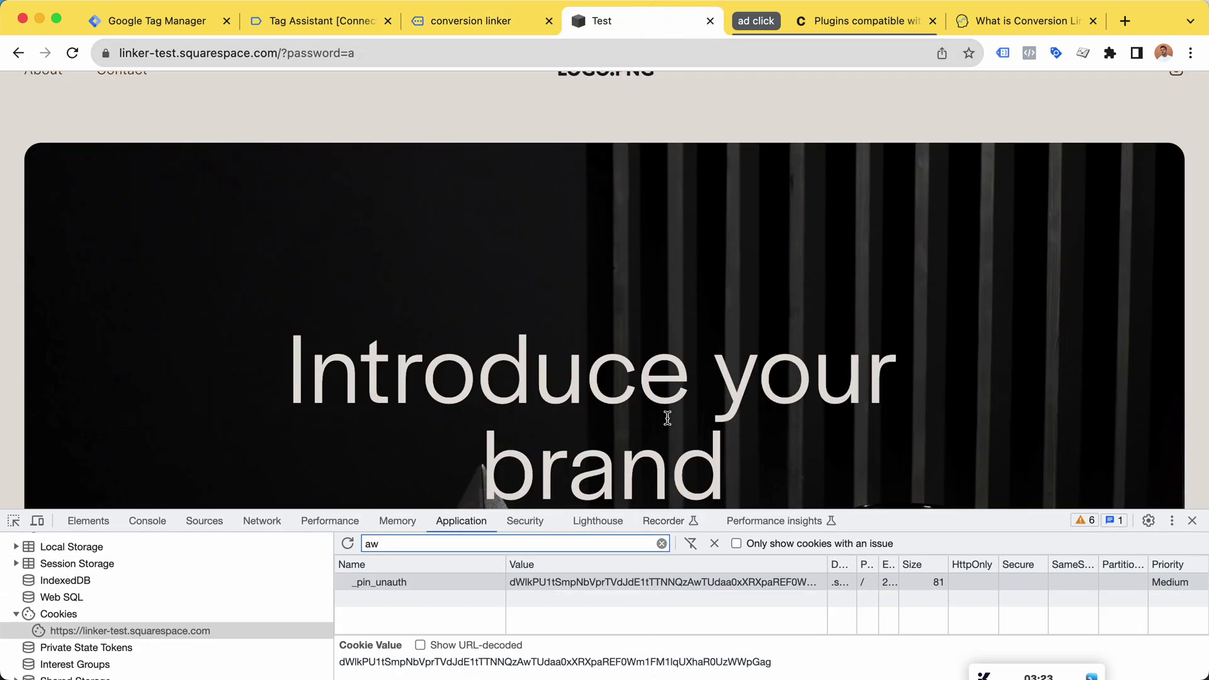
key("super+r")
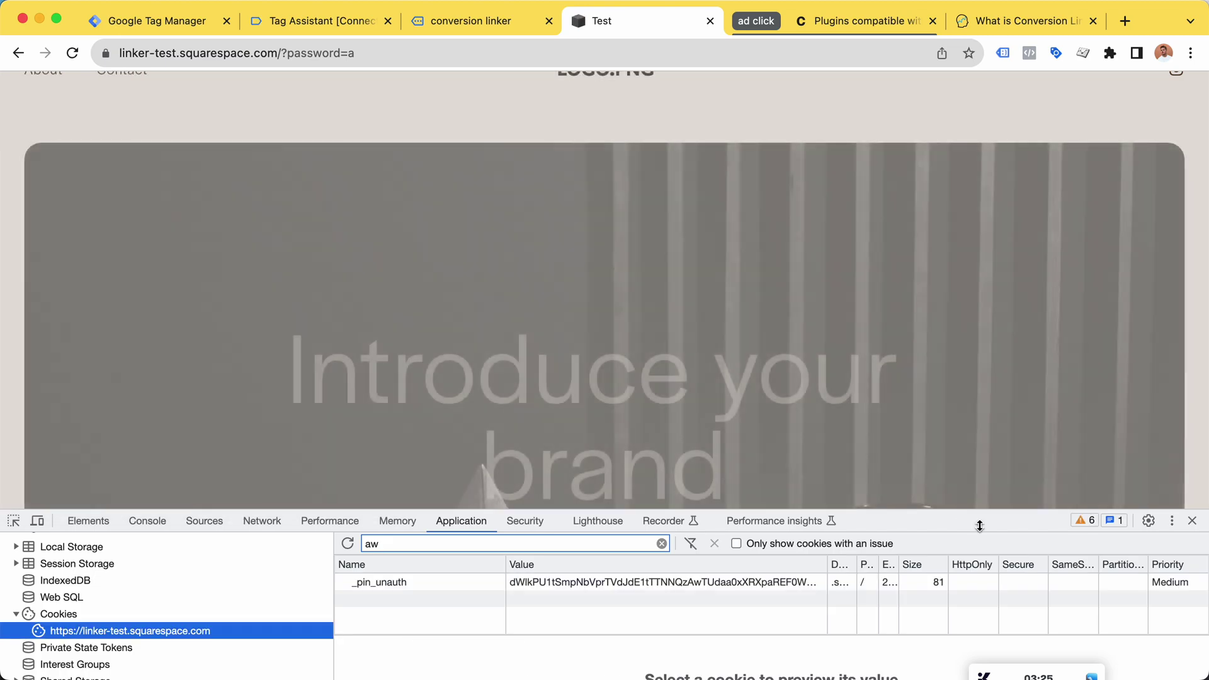
left_click_drag(978, 525, 976, 510)
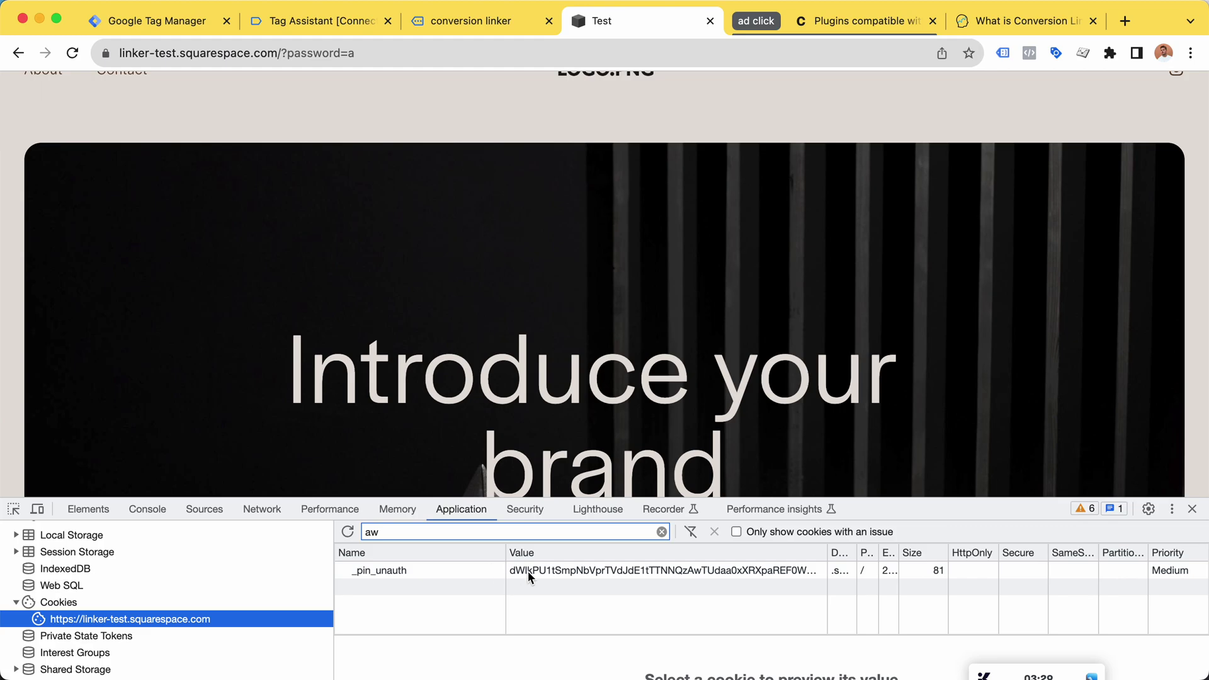
left_click(530, 571)
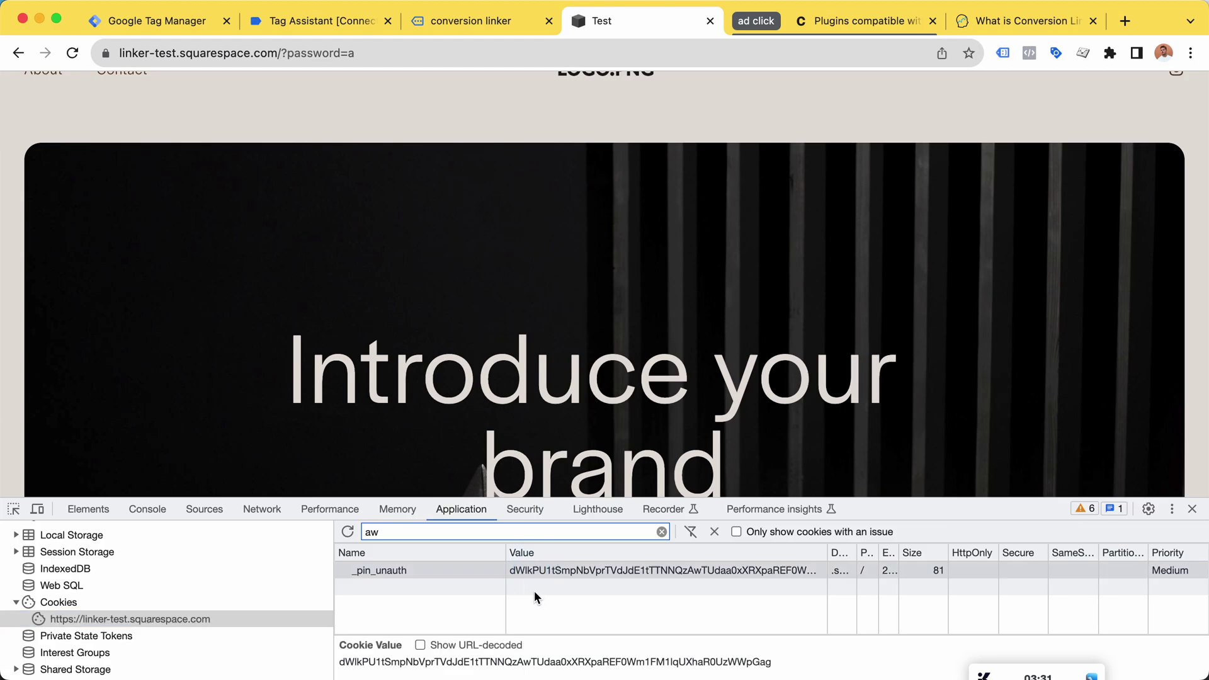
Step: Follow the conversion linker link to linker-test.squarespace.com and inspect its new _gcl_aw cookie
left_click(476, 25)
scroll(559, 308, "down", 3)
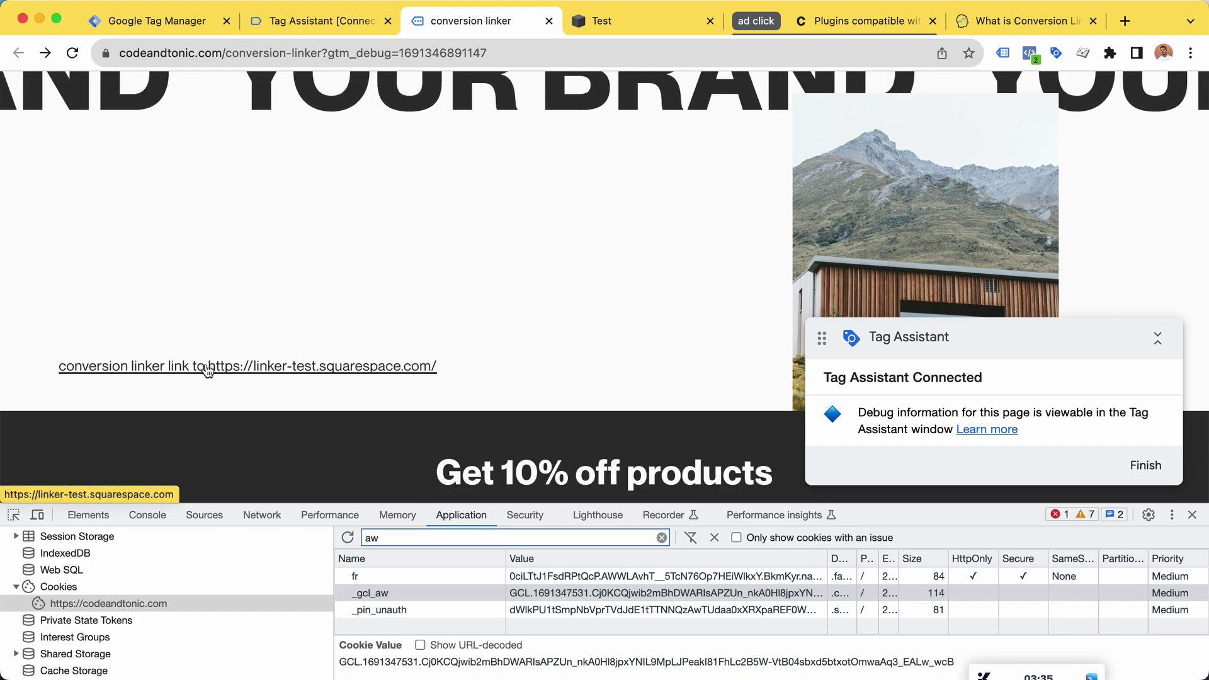
left_click(208, 368)
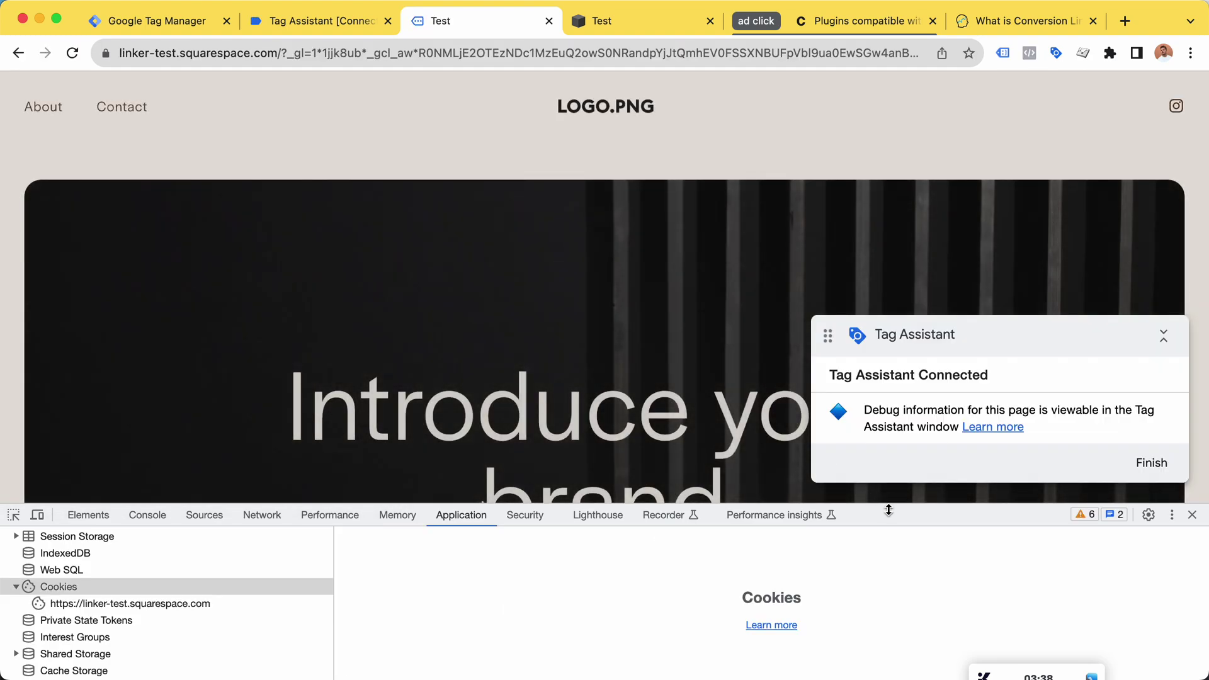
left_click_drag(891, 509, 893, 565)
left_click_drag(1048, 563, 762, 495)
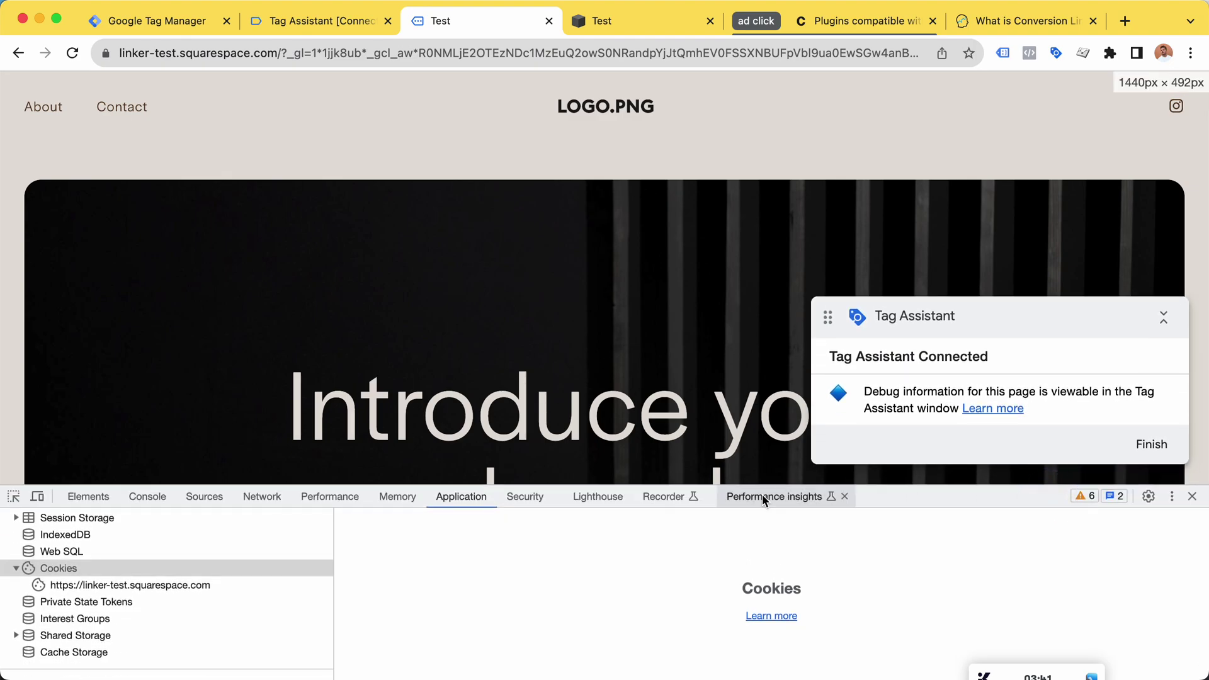
left_click(462, 500)
left_click(174, 586)
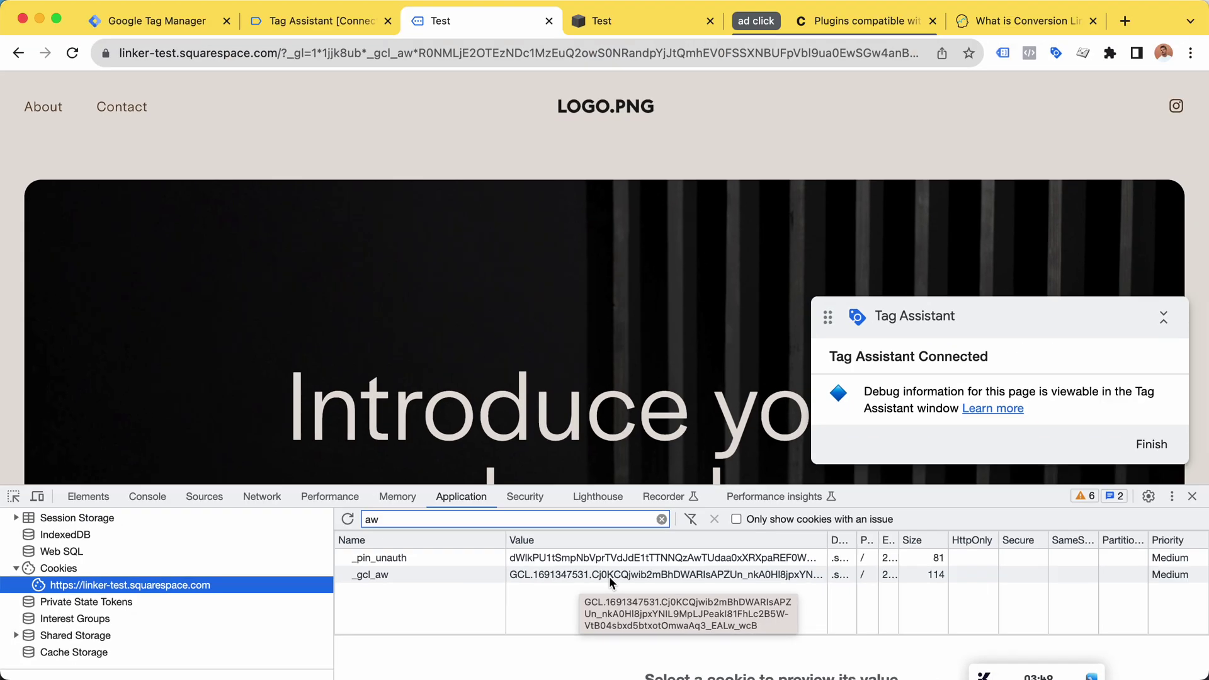
left_click(640, 571)
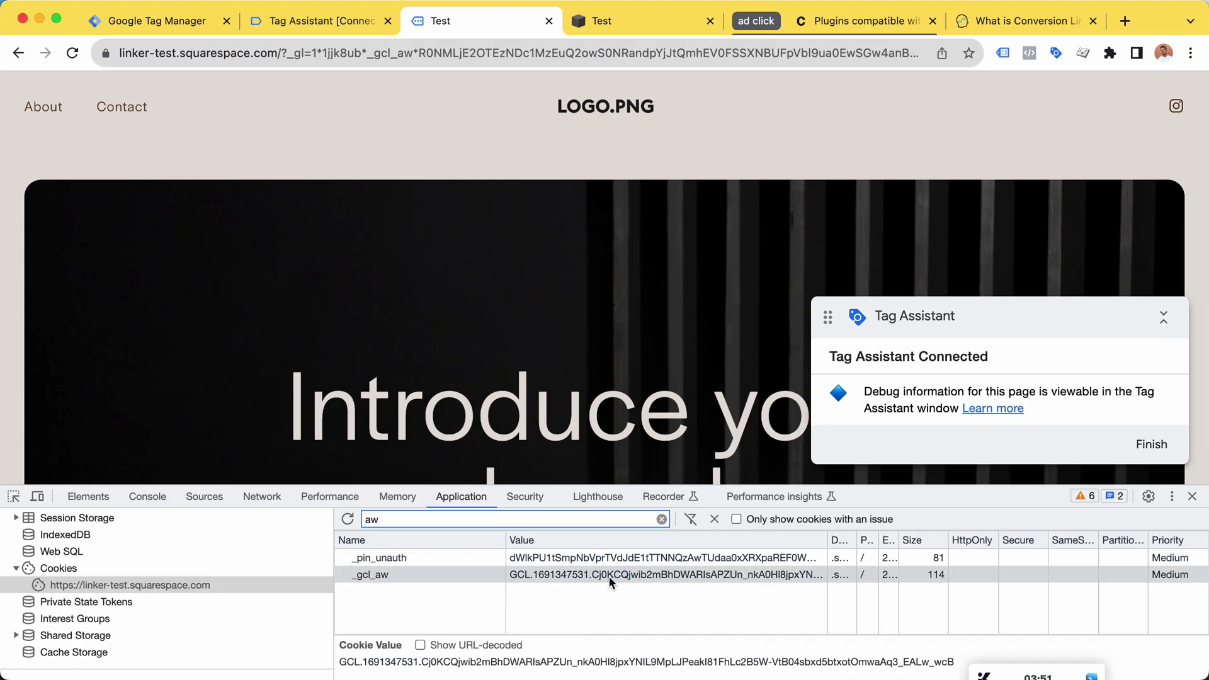
Step: Edit the tag's Auto Link Domains to 'linker-test.squarespace.com,codeandtonic.com', removing the space after the comma
key("ctrl+shift+Tab")
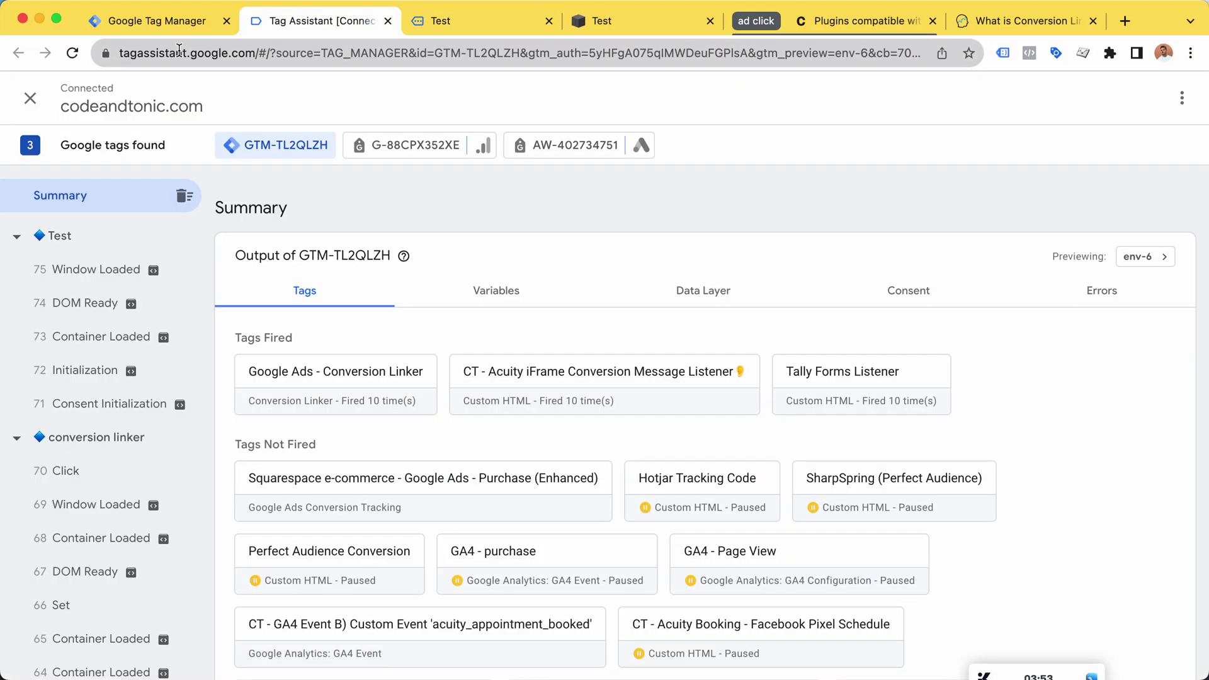
key("ctrl+shift+Tab")
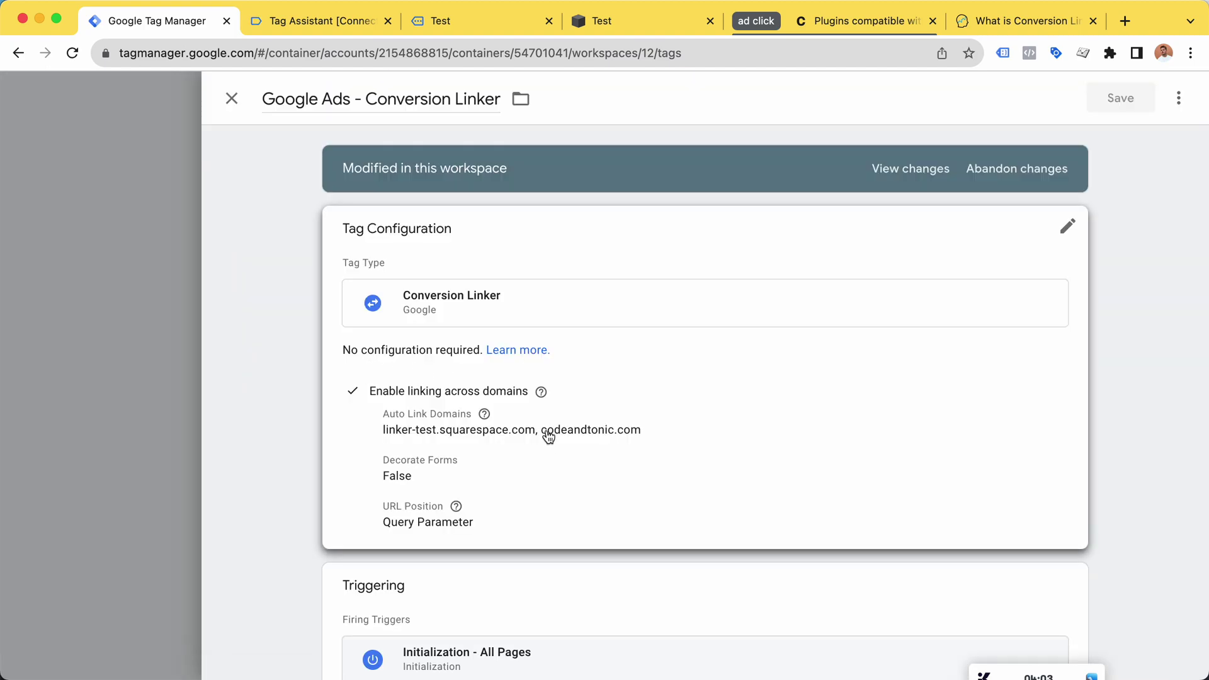
left_click(547, 433)
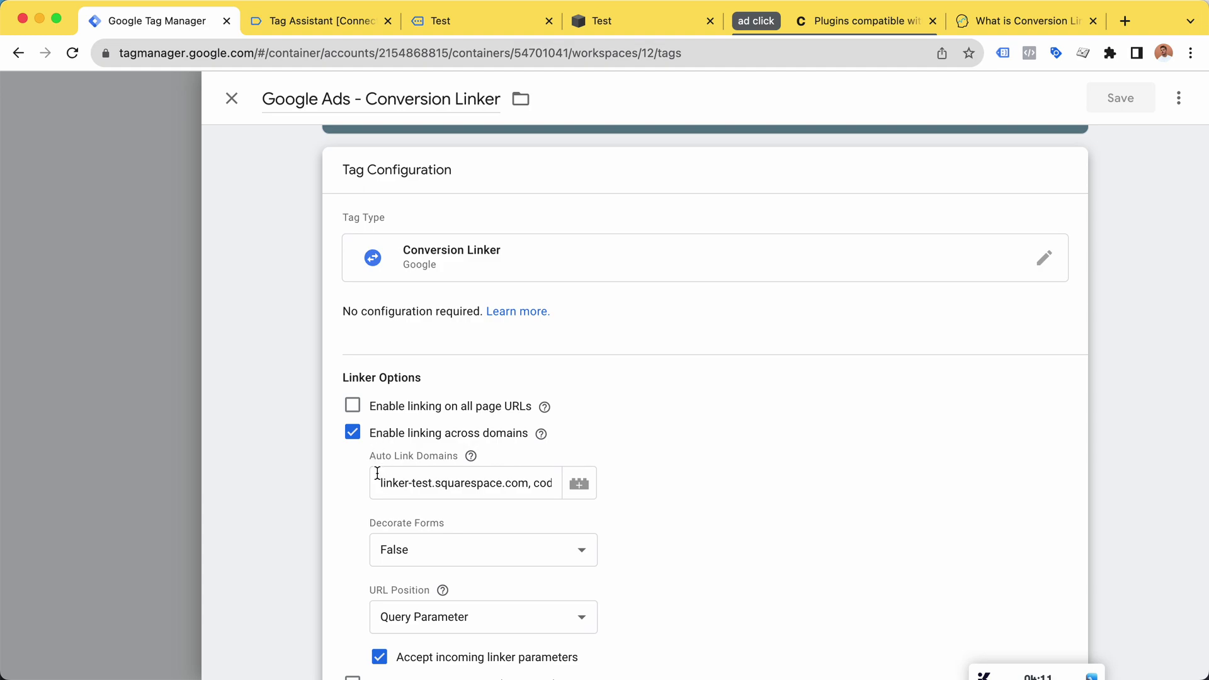
left_click_drag(377, 474, 610, 489)
left_click(532, 483)
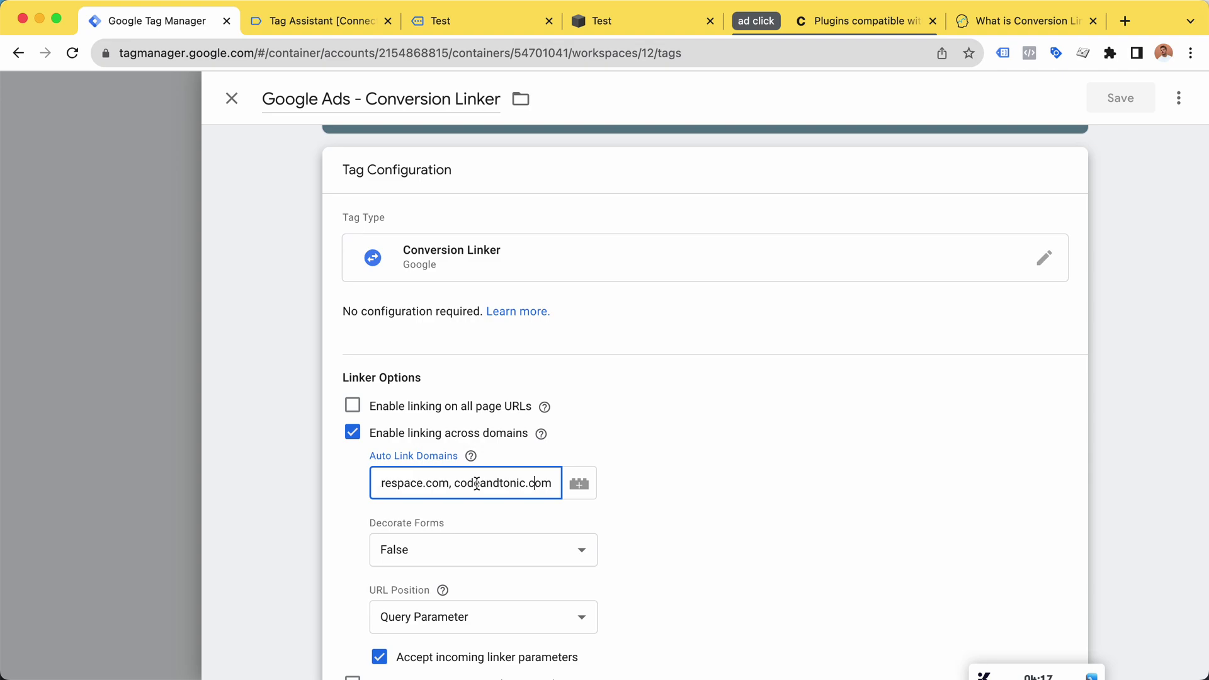
left_click(454, 484)
key("BackSpace")
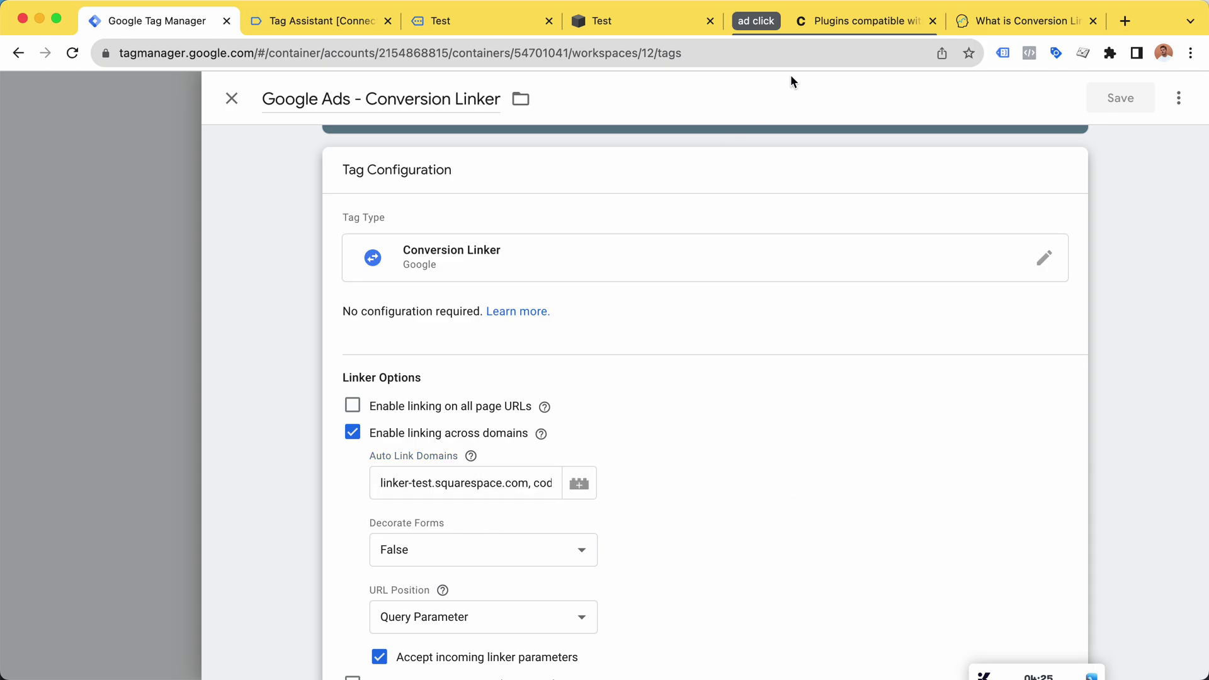
Step: Go back from the Code + Tonic plugins page to the 'dark mode for squarespace' results
left_click(889, 21)
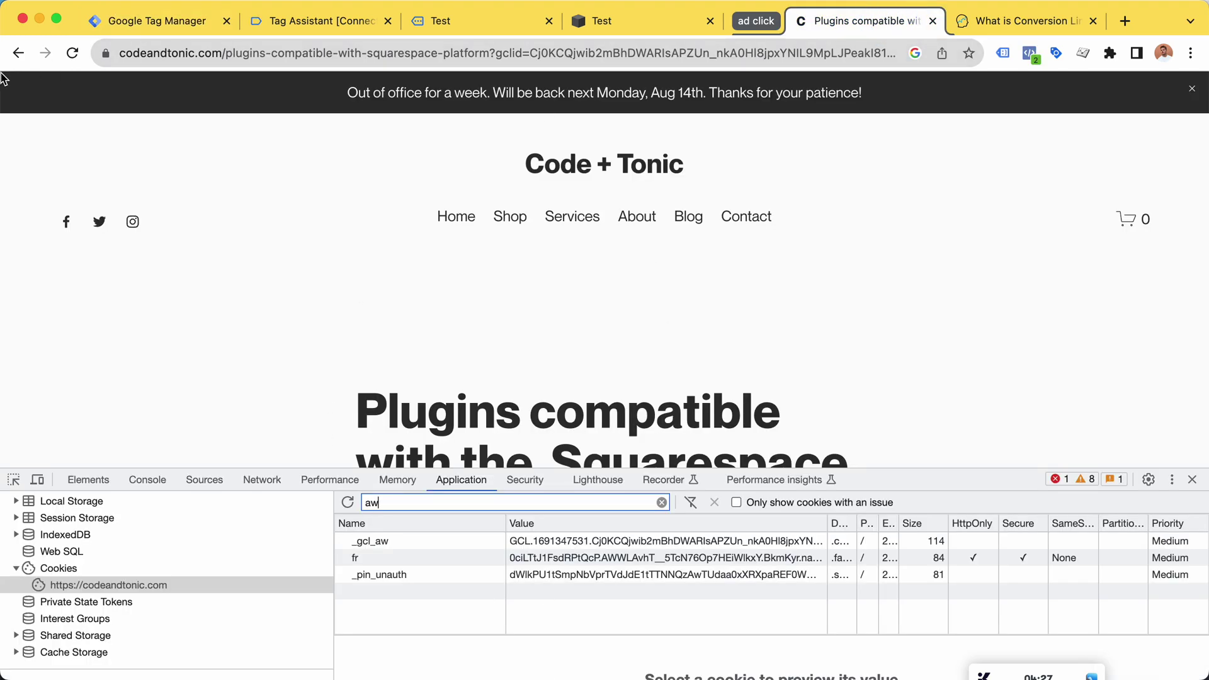
left_click(18, 53)
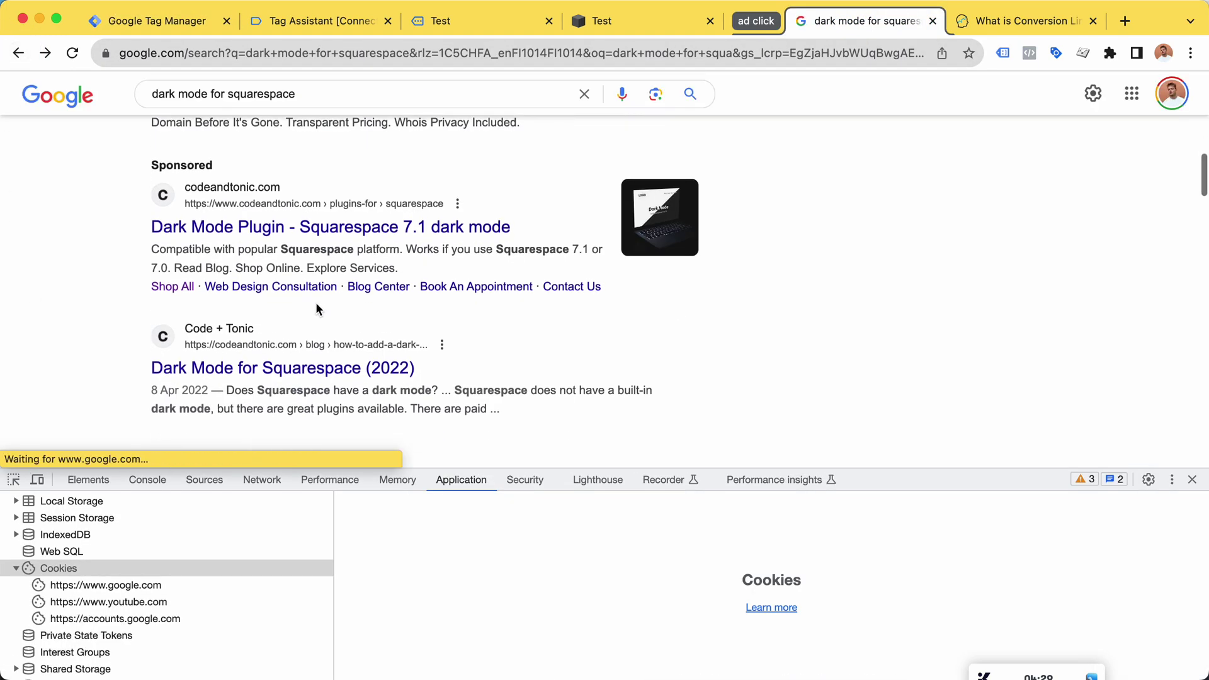